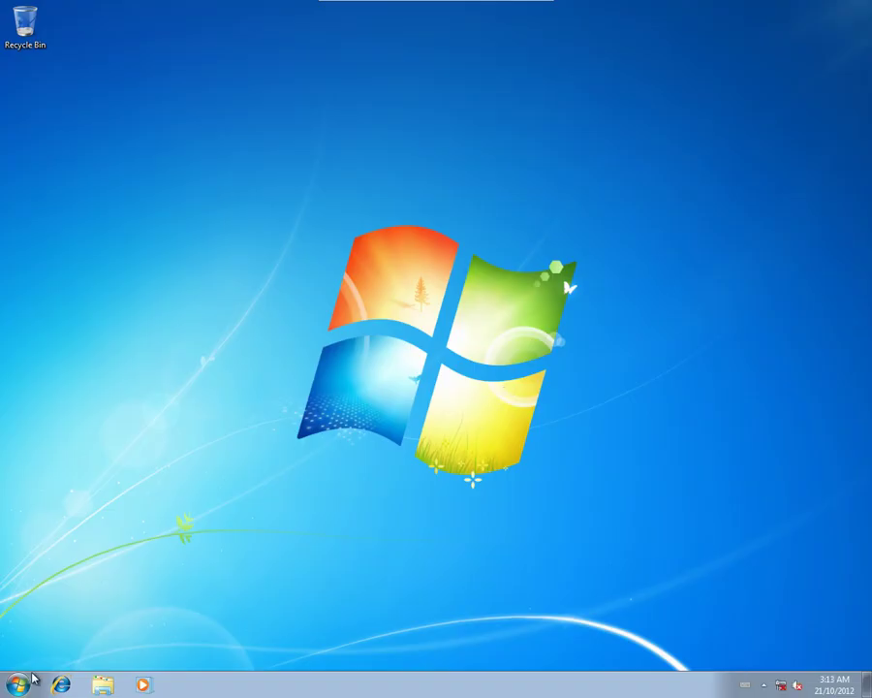
Review the disk and partition layout in Computer Management, then close it
{"action": "left_click", "coordinate": [18, 684]}
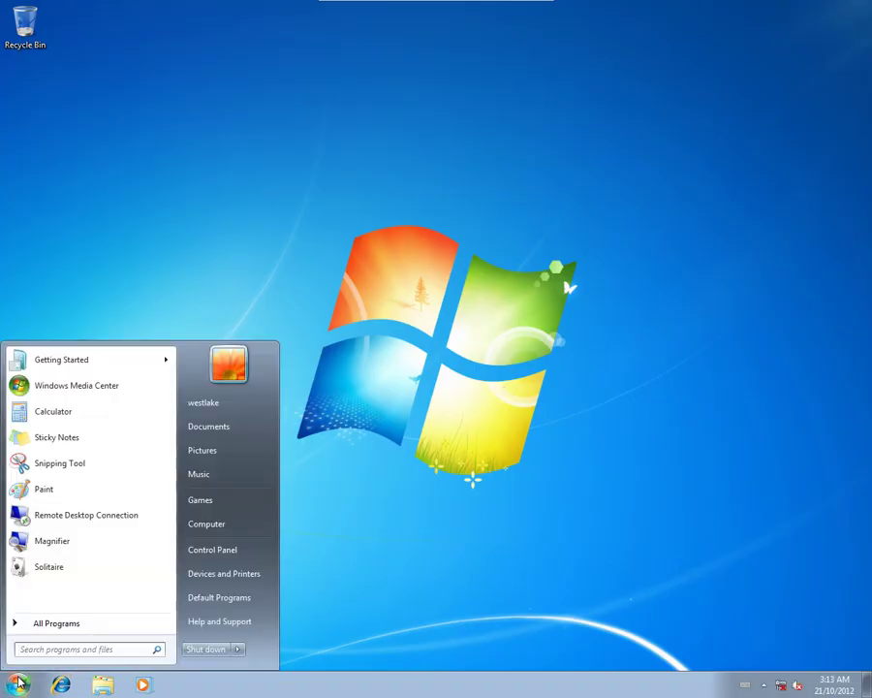
{"action": "right_click", "coordinate": [201, 525]}
{"action": "left_click", "coordinate": [234, 550]}
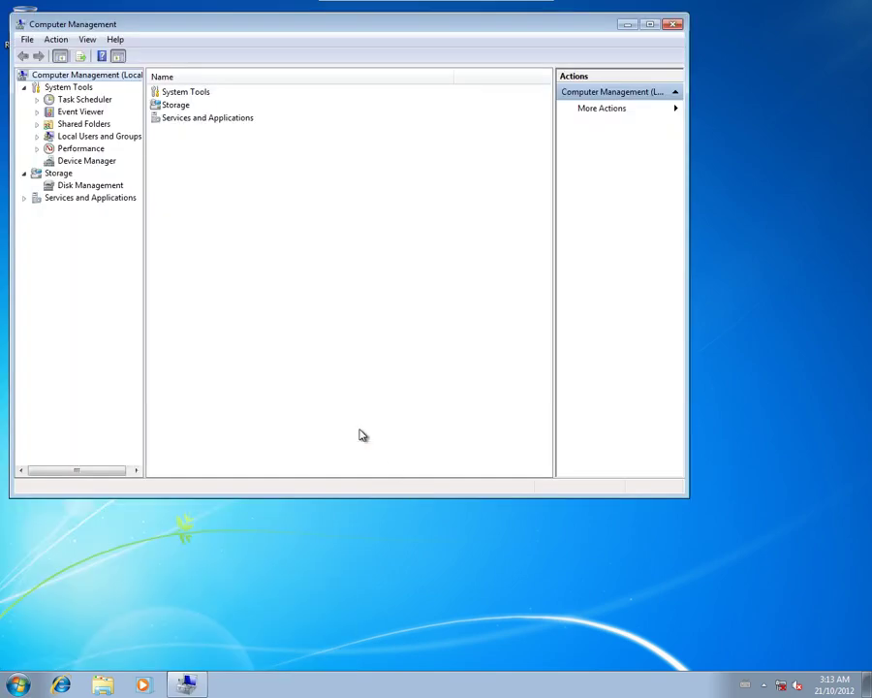
{"action": "left_click", "coordinate": [82, 187]}
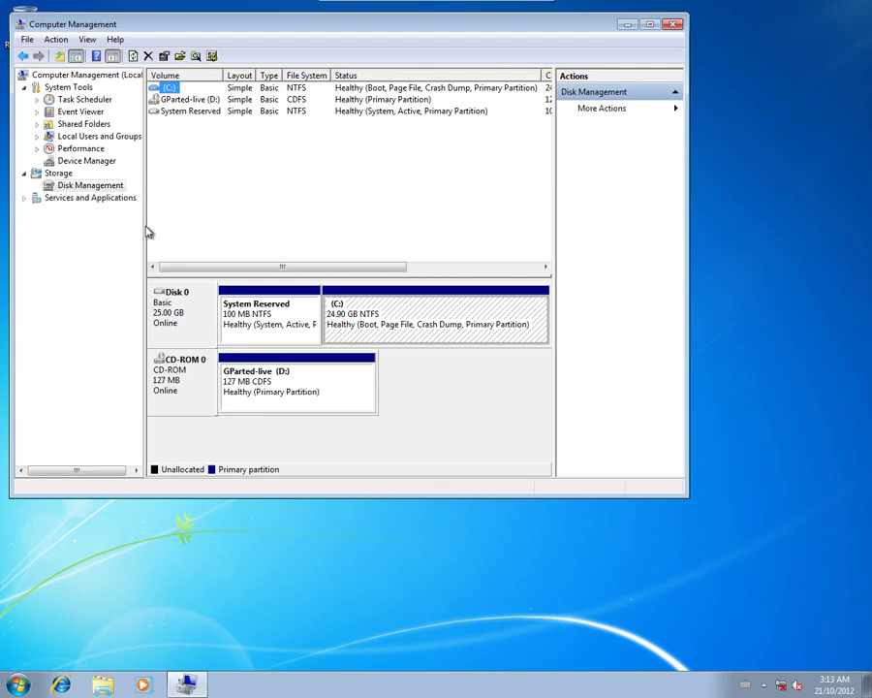
{"action": "left_click", "coordinate": [27, 40]}
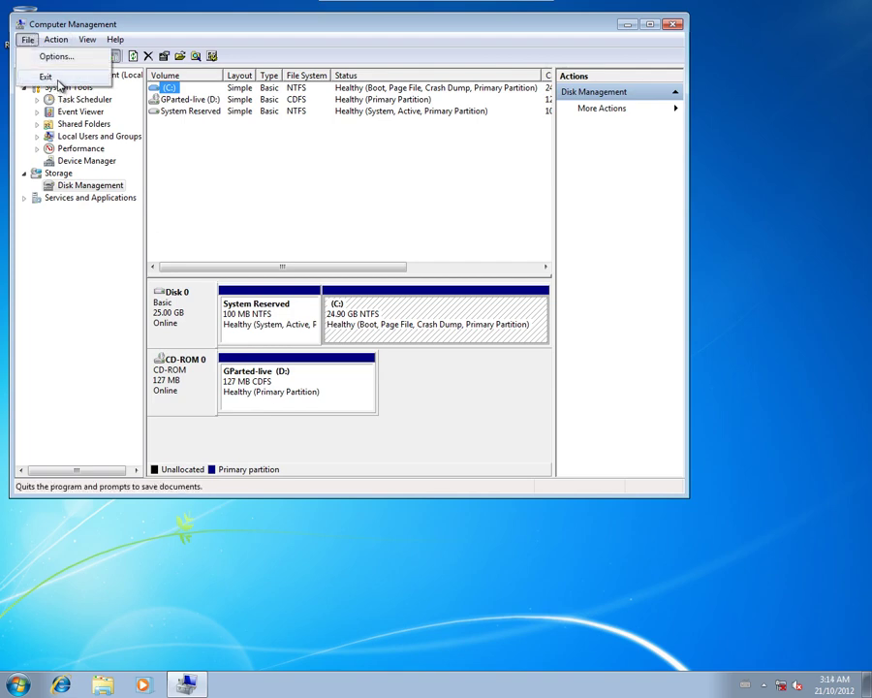
{"action": "left_click", "coordinate": [57, 82]}
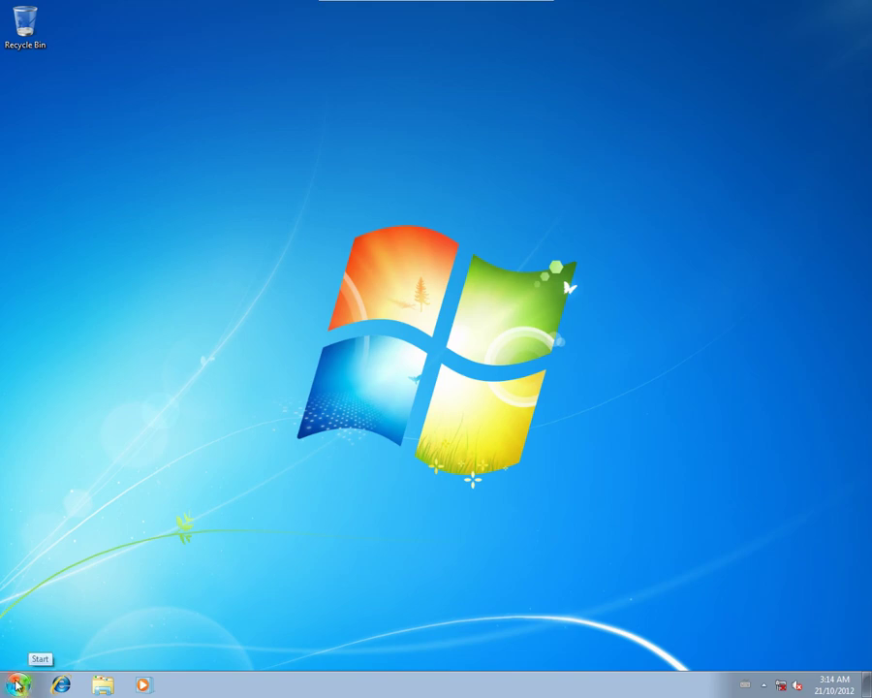
Shut Windows down and boot GParted Live from CD with default settings and the existing keymap
{"action": "left_click", "coordinate": [17, 684]}
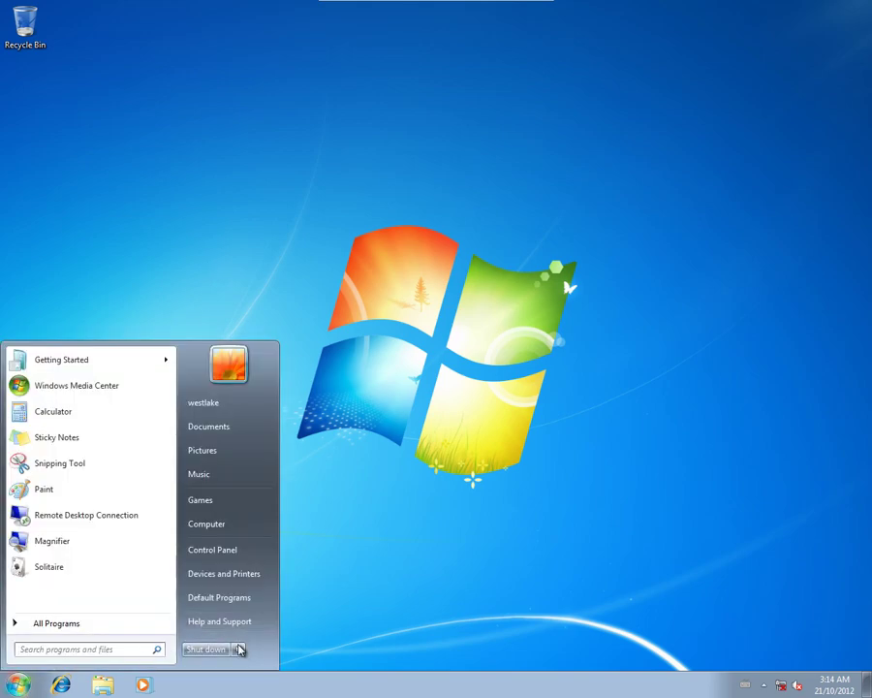
{"action": "left_click", "coordinate": [206, 650]}
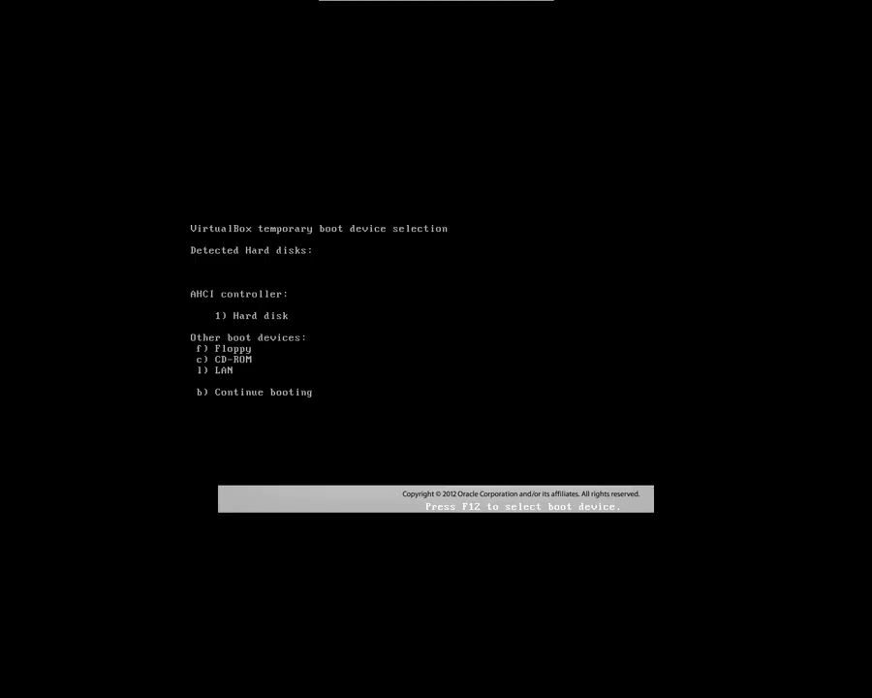
{"action": "key", "text": "c"}
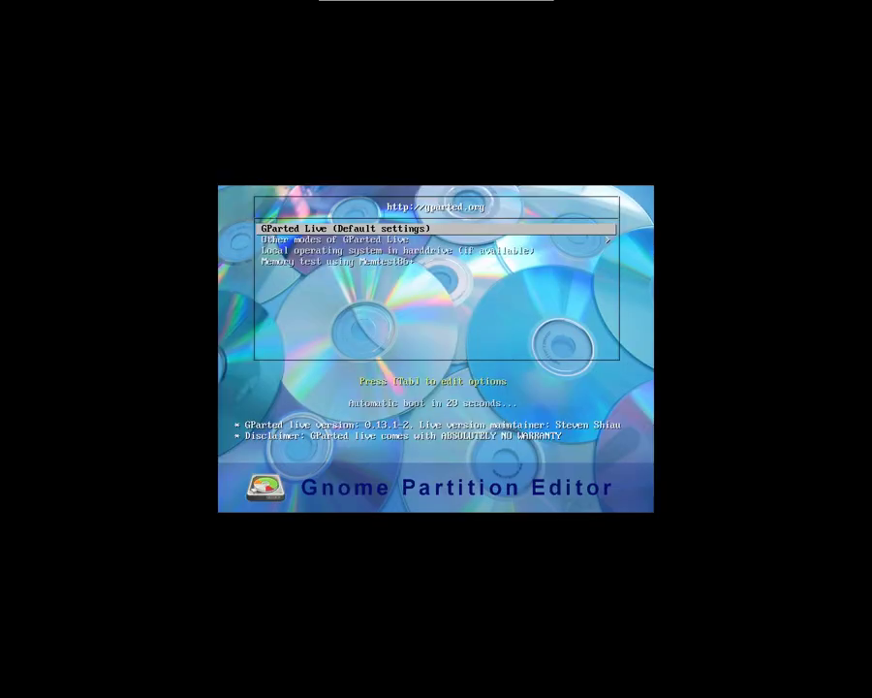
{"action": "key", "text": "Return"}
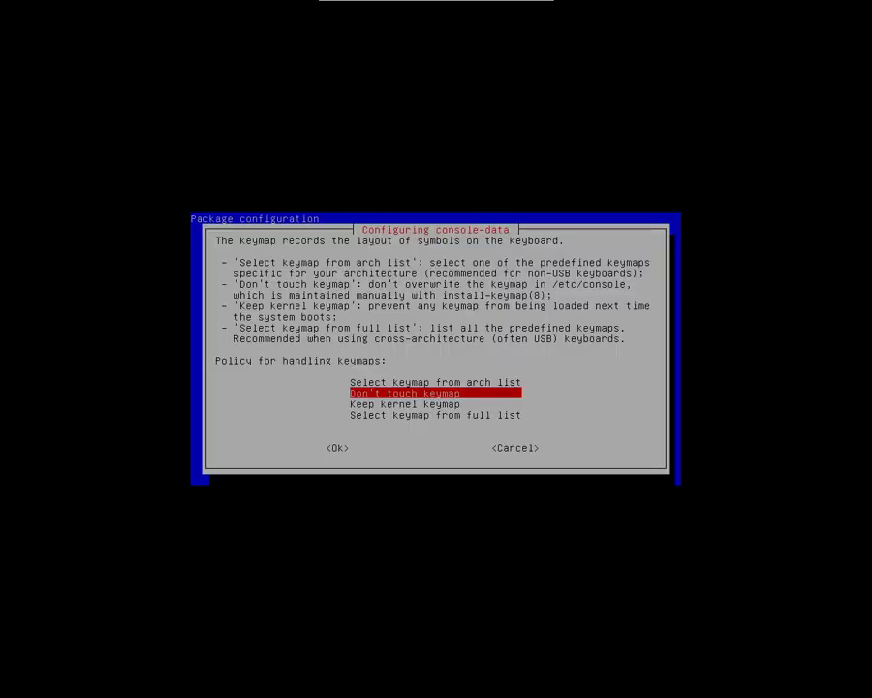
{"action": "key", "text": "Return"}
{"action": "key", "text": "Return"}
{"action": "key", "text": "Return"}
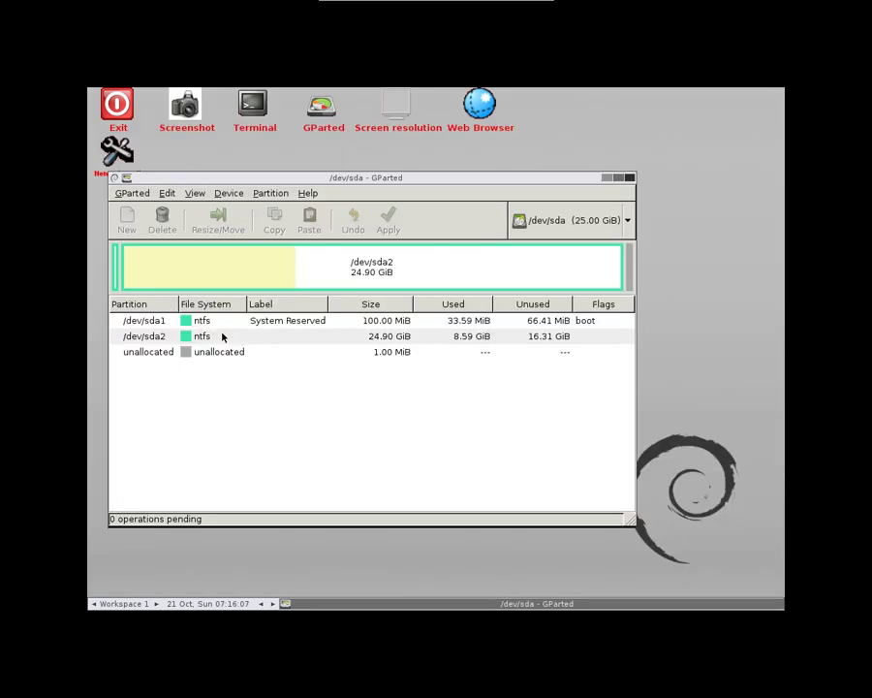
Shrink /dev/sda2 to 10.25 GiB by leaving 15000 MiB free space after it
{"action": "left_click", "coordinate": [212, 338]}
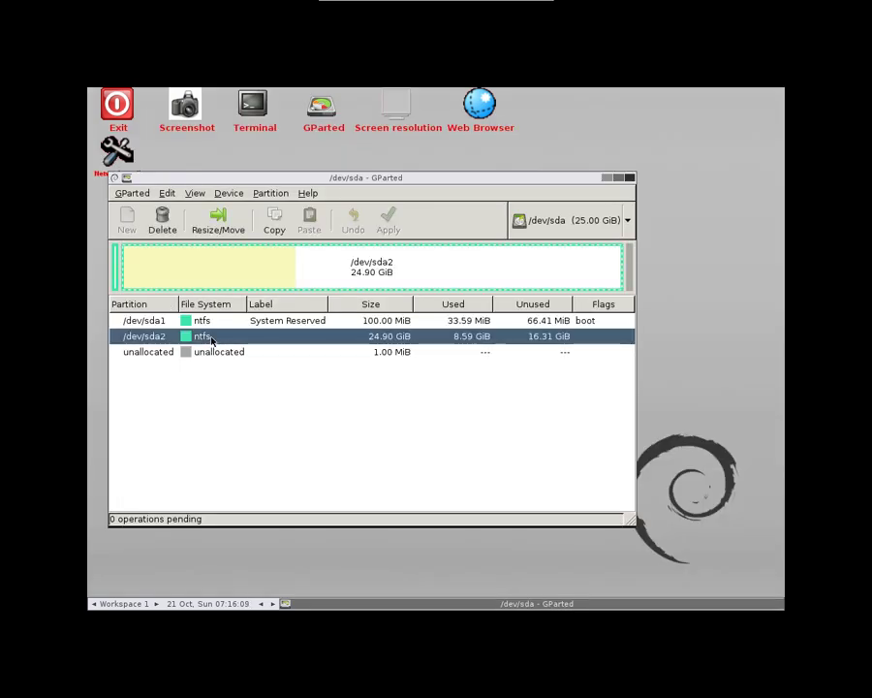
{"action": "right_click", "coordinate": [211, 339]}
{"action": "left_click", "coordinate": [242, 378]}
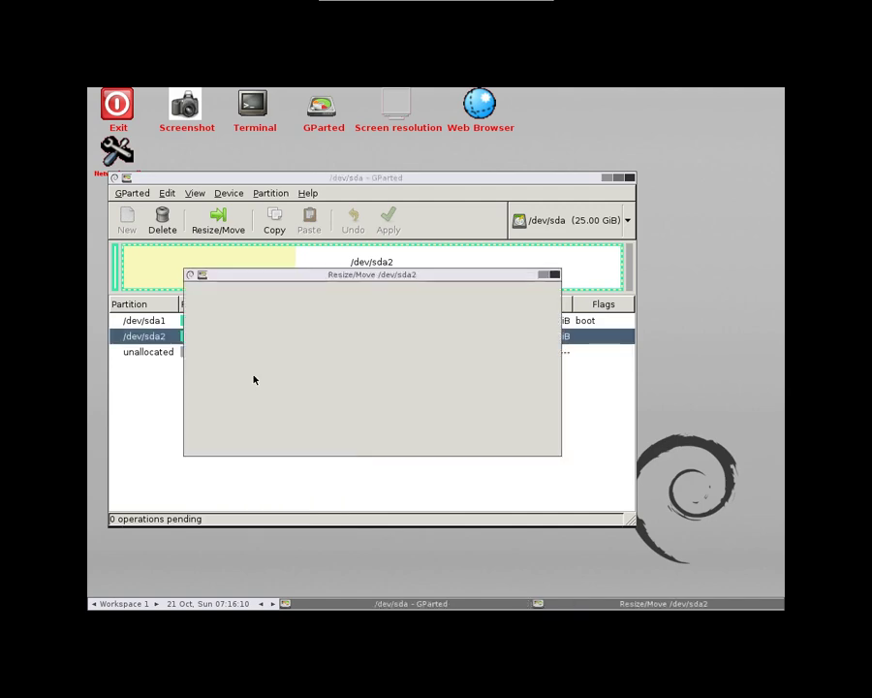
{"action": "key", "text": "Tab"}
{"action": "key", "text": "Tab"}
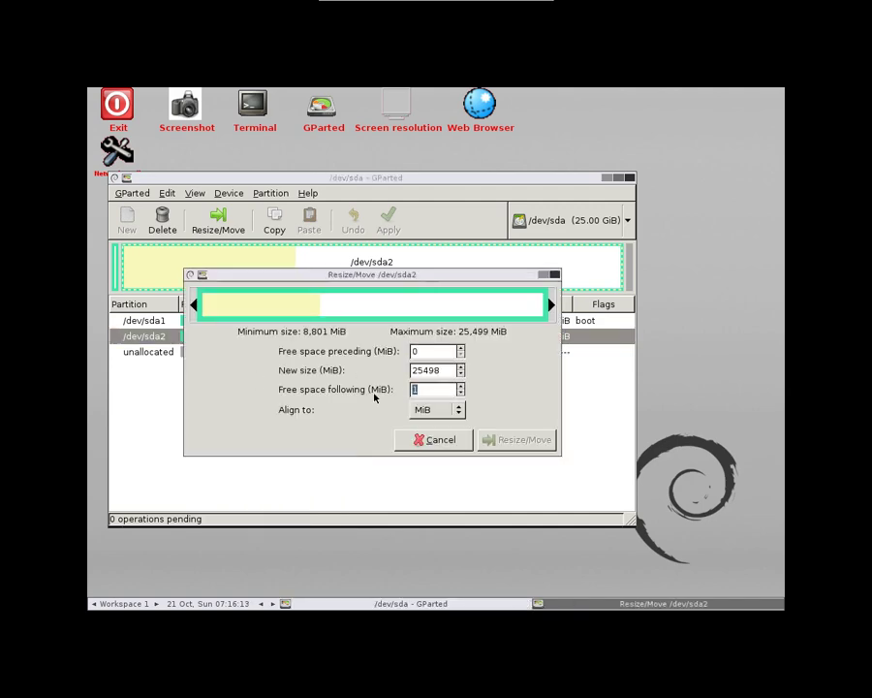
{"action": "type", "text": "15000"}
{"action": "key", "text": "Tab"}
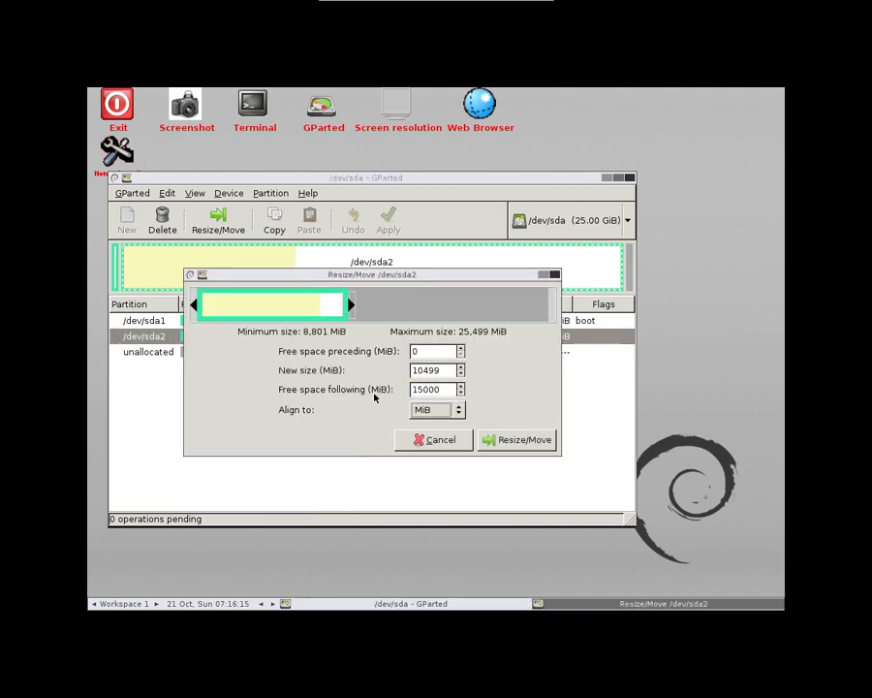
{"action": "left_click", "coordinate": [538, 440]}
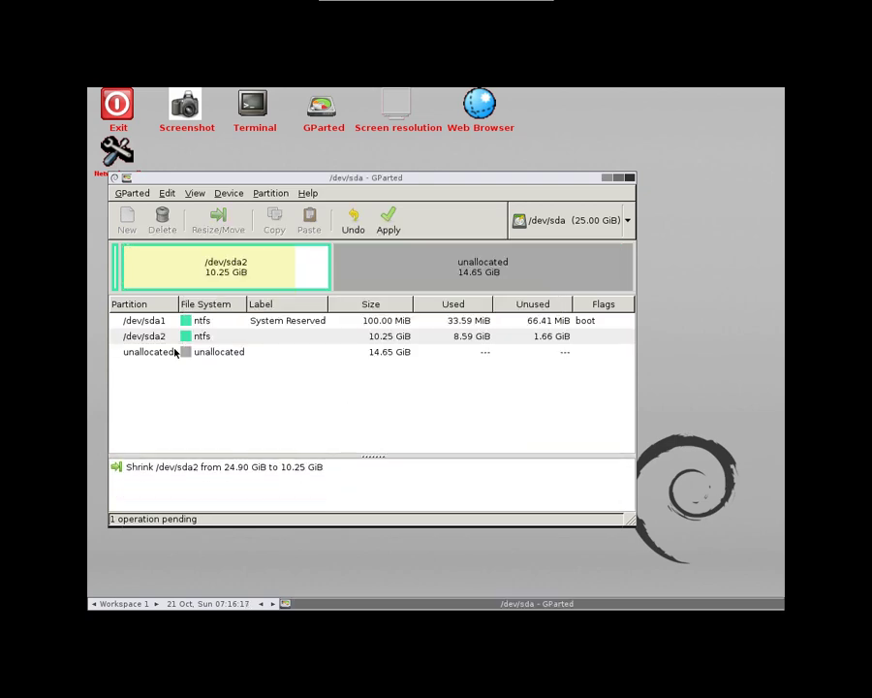
Create an ext4 partition labelled 'debian' with 2048 MiB free space following it
{"action": "right_click", "coordinate": [191, 355]}
{"action": "left_click", "coordinate": [215, 357]}
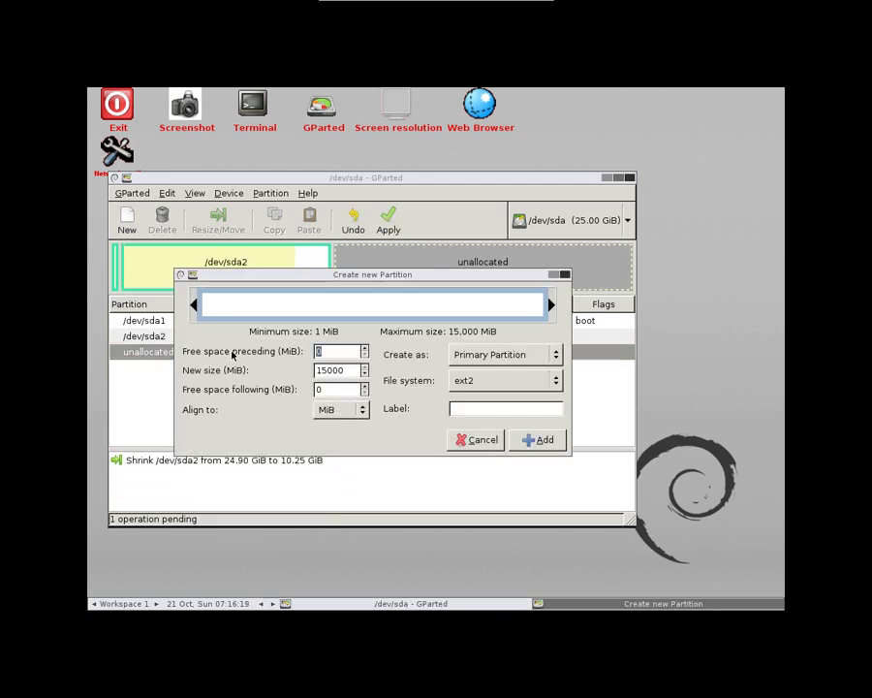
{"action": "key", "text": "Tab"}
{"action": "key", "text": "Tab"}
{"action": "type", "text": "2048"}
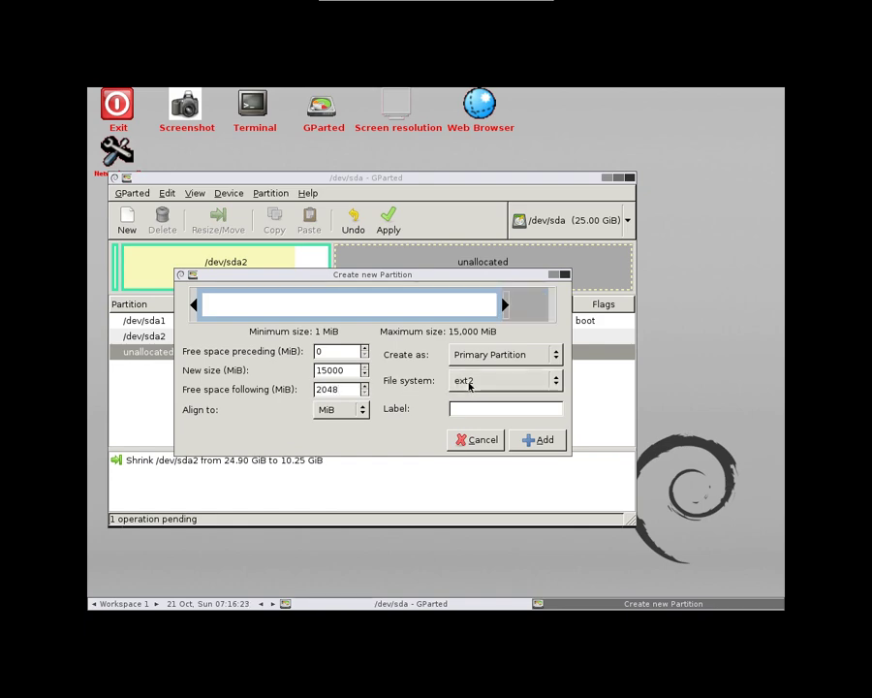
{"action": "left_click", "coordinate": [469, 385]}
{"action": "left_click", "coordinate": [485, 404]}
{"action": "left_click", "coordinate": [490, 410]}
{"action": "type", "text": "e"}
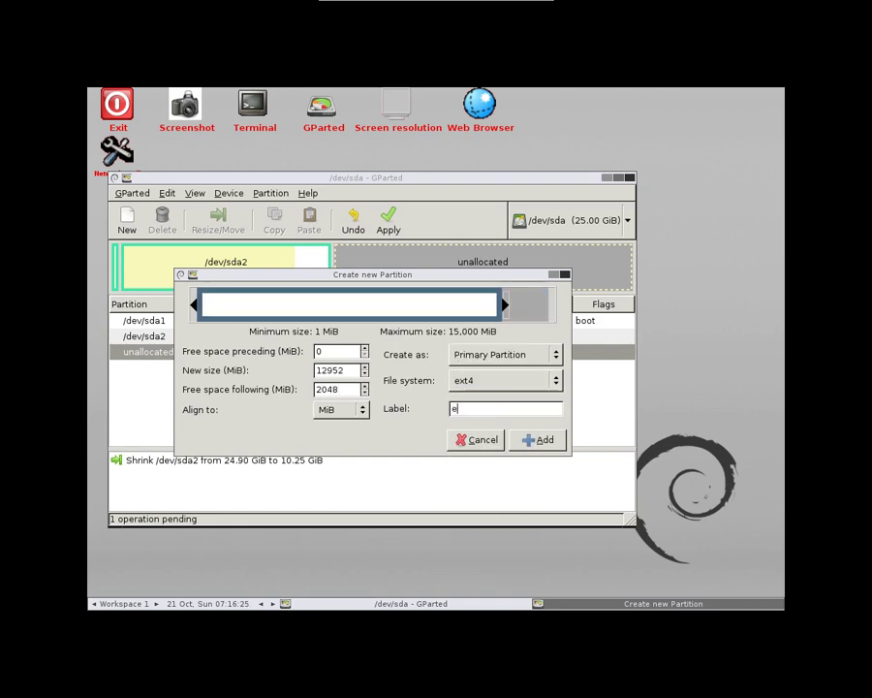
{"action": "type", "text": "xt4test"}
{"action": "double_click", "coordinate": [501, 409]}
{"action": "type", "text": "debian"}
{"action": "left_click", "coordinate": [541, 440]}
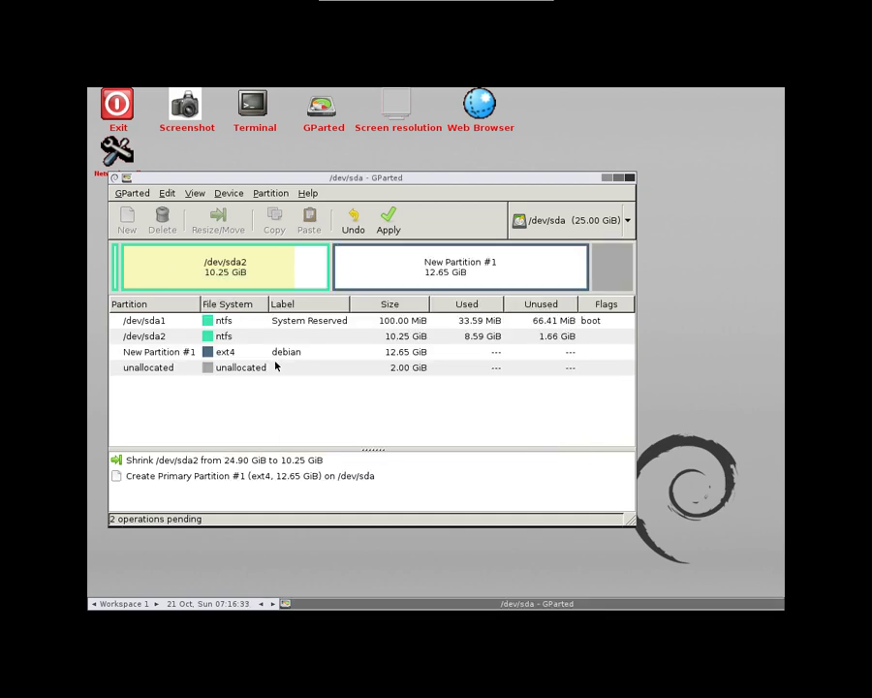
Add a linux-swap partition labelled 'swap' in the remaining space and apply all pending operations
{"action": "left_click", "coordinate": [215, 371]}
{"action": "right_click", "coordinate": [218, 371]}
{"action": "left_click", "coordinate": [234, 375]}
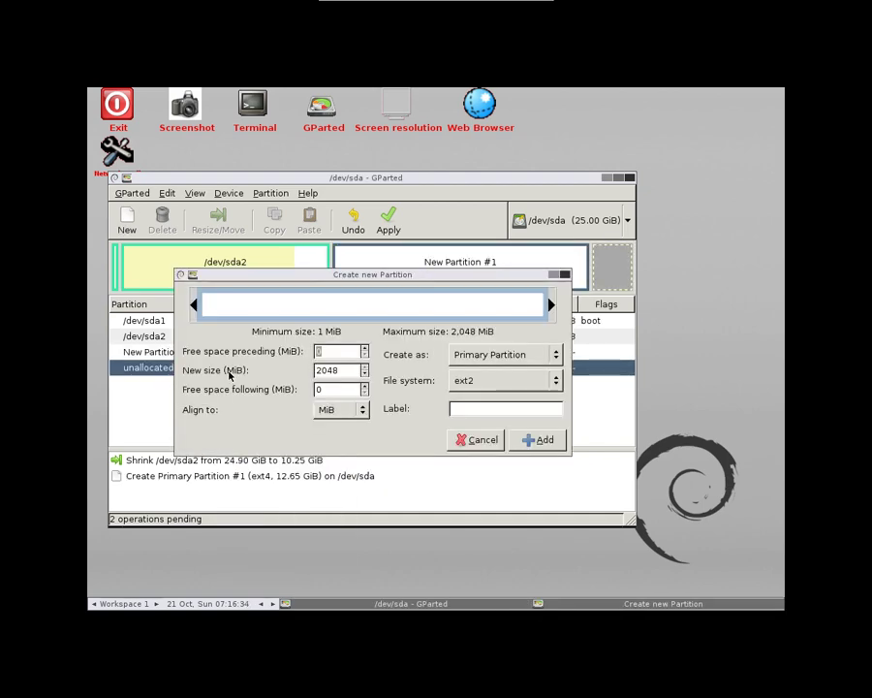
{"action": "left_click", "coordinate": [464, 381]}
{"action": "left_click", "coordinate": [479, 484]}
{"action": "left_click", "coordinate": [469, 407]}
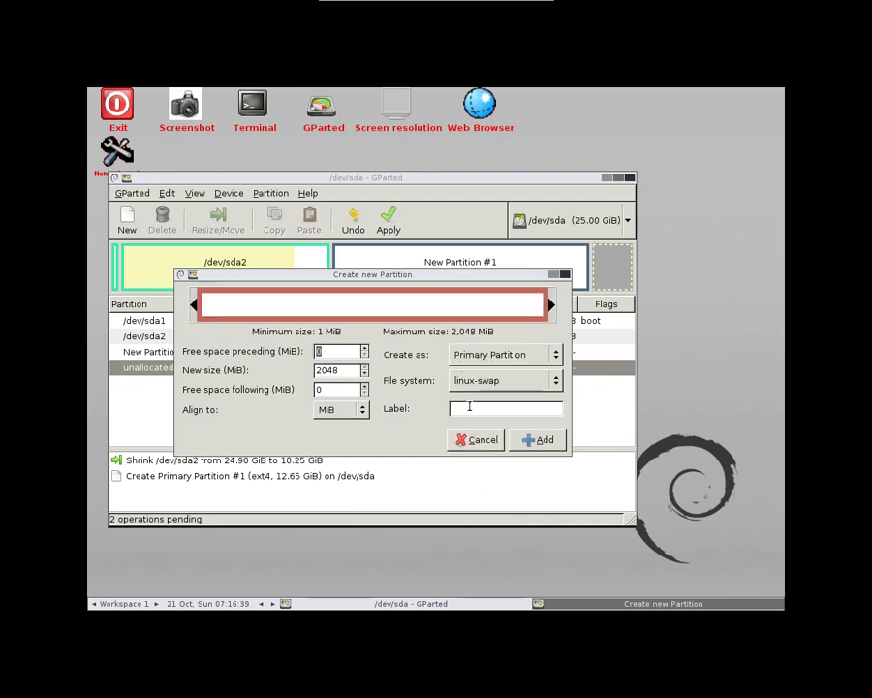
{"action": "type", "text": "swap"}
{"action": "left_click", "coordinate": [537, 439]}
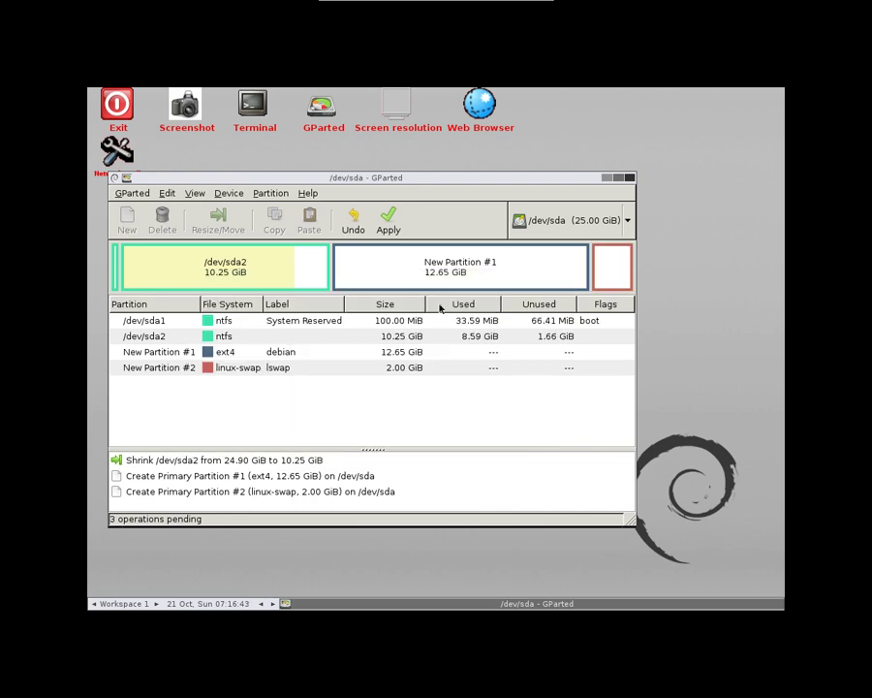
{"action": "left_click", "coordinate": [388, 223]}
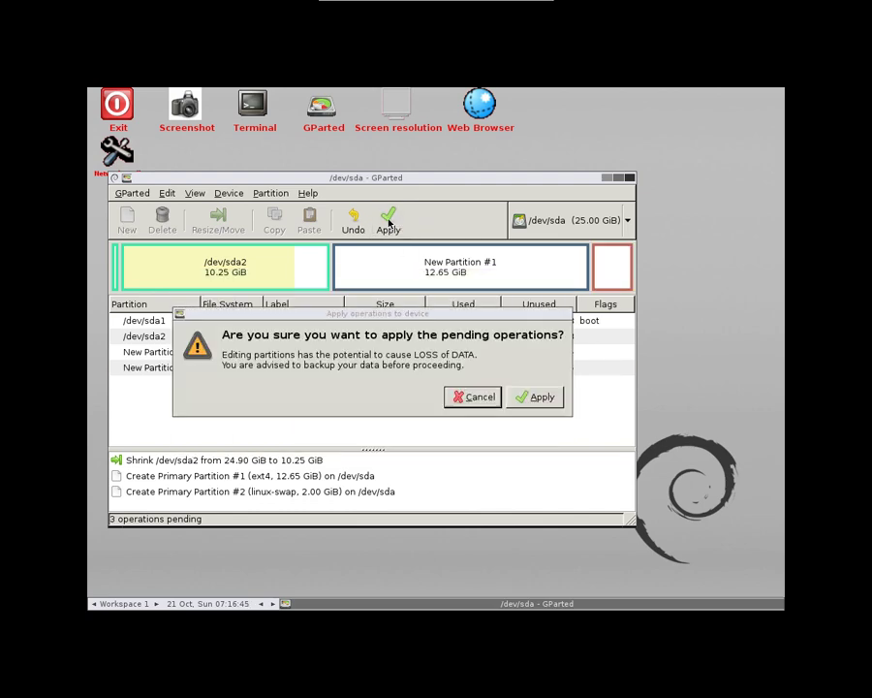
{"action": "left_click", "coordinate": [534, 397]}
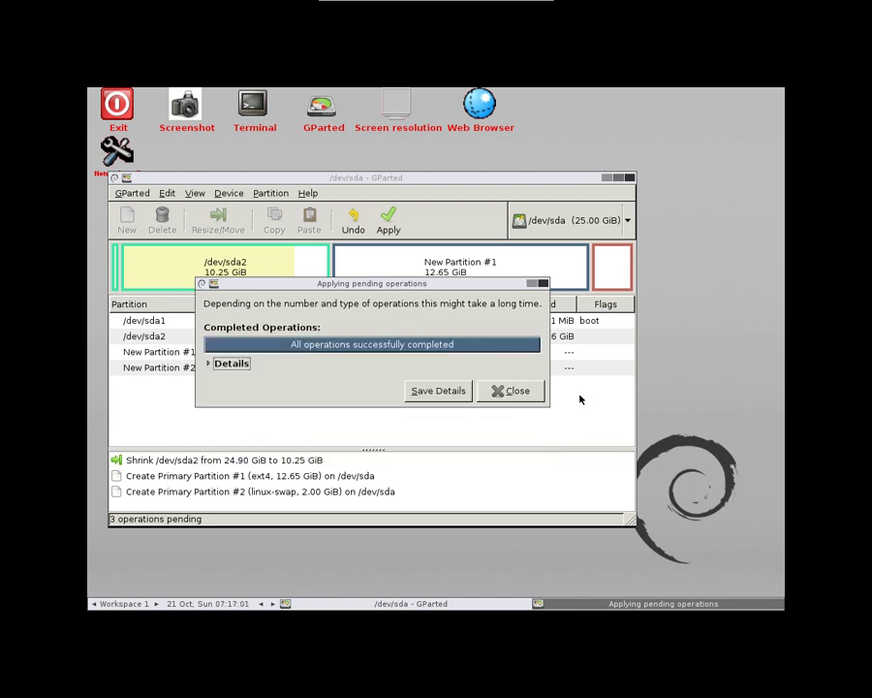
Close the operations summary and view Device Information to confirm the msdos partition table
{"action": "left_click", "coordinate": [519, 390]}
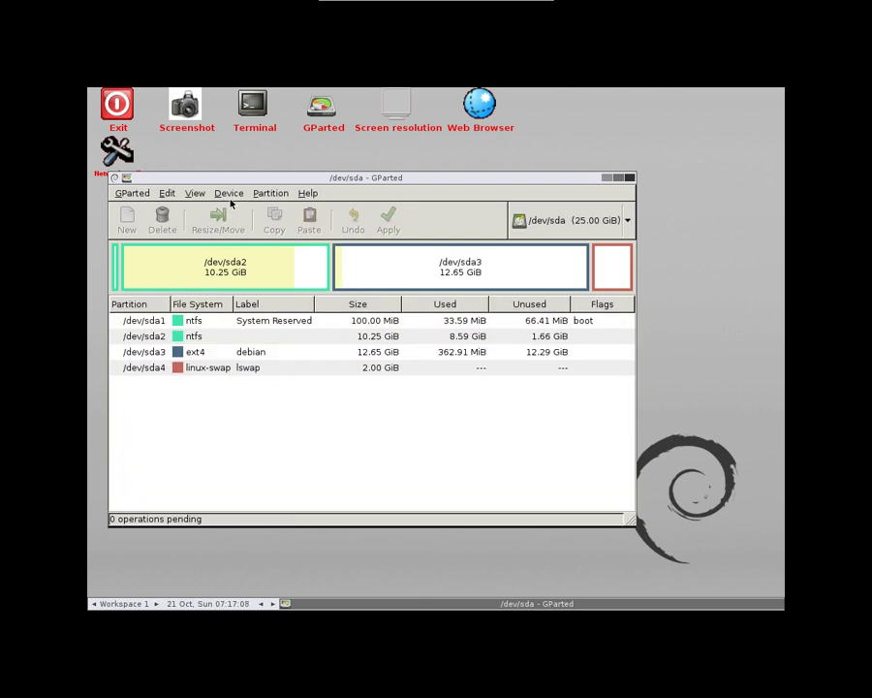
{"action": "left_click", "coordinate": [228, 193]}
{"action": "left_click", "coordinate": [188, 196]}
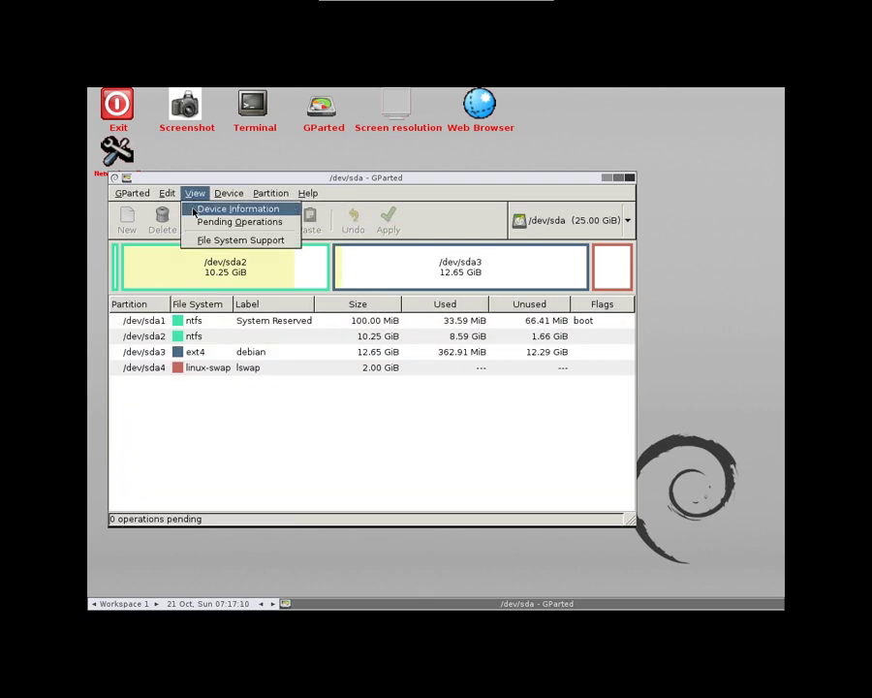
{"action": "left_click", "coordinate": [233, 208]}
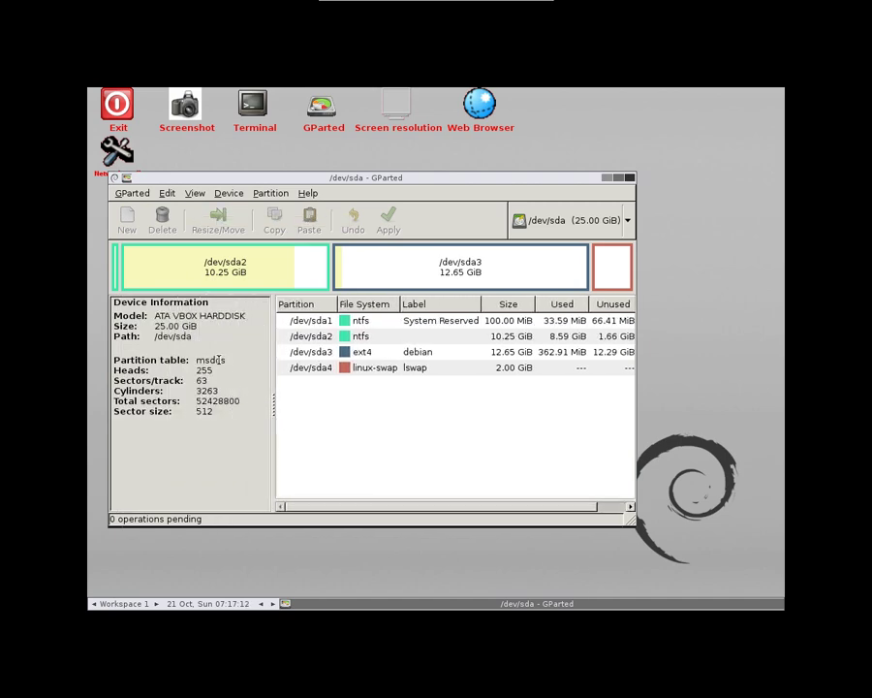
{"action": "double_click", "coordinate": [219, 358]}
Quit GParted and become root in the Terminal with 'sudo su -'
{"action": "left_click", "coordinate": [130, 196]}
{"action": "left_click", "coordinate": [136, 243]}
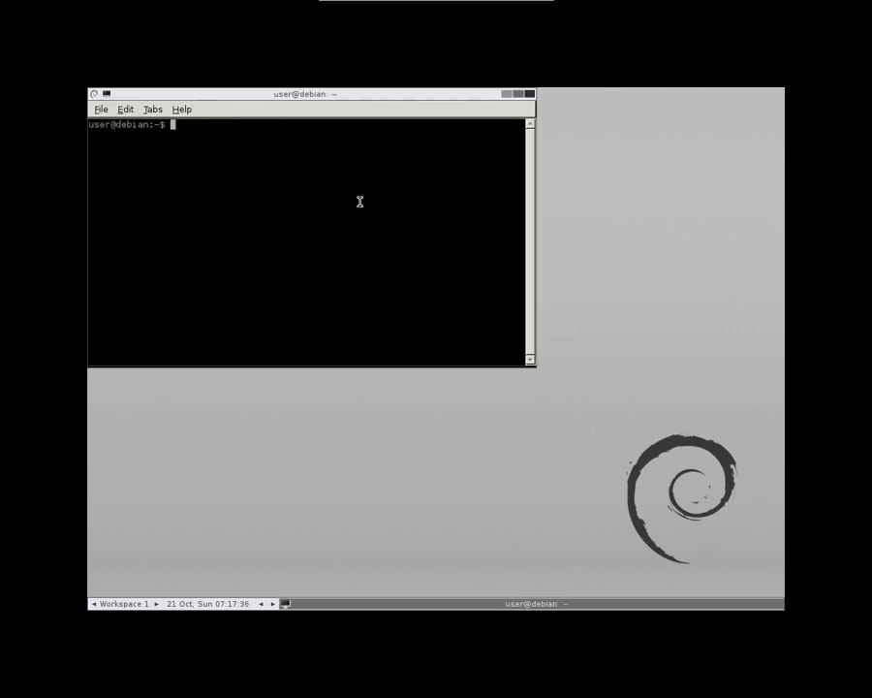
{"action": "type", "text": "sudo su -"}
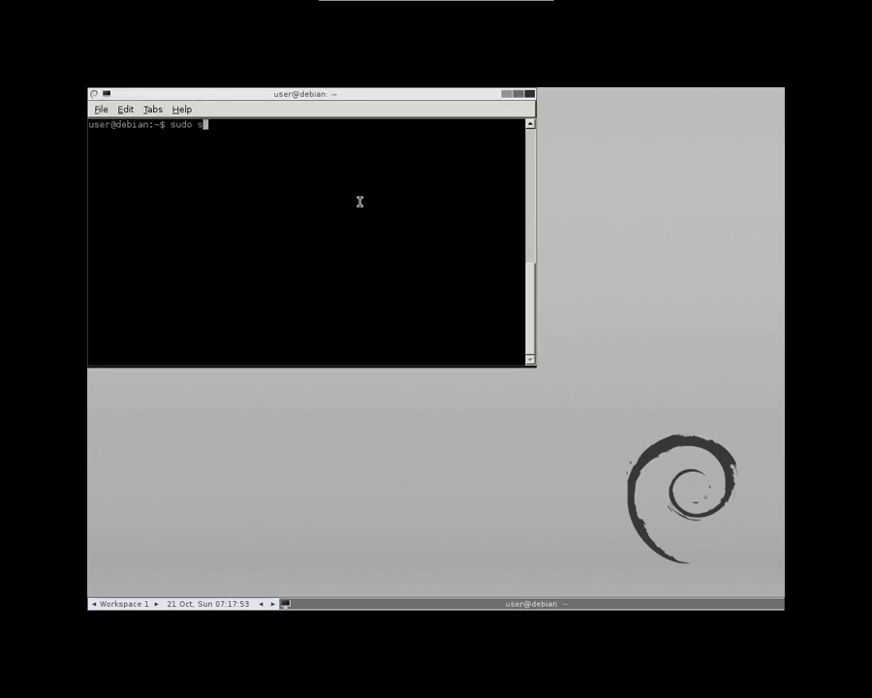
{"action": "key", "text": "Return"}
List all disks' partitions with parted 'p all', then quit parted and close the terminal
{"action": "type", "text": "parted"}
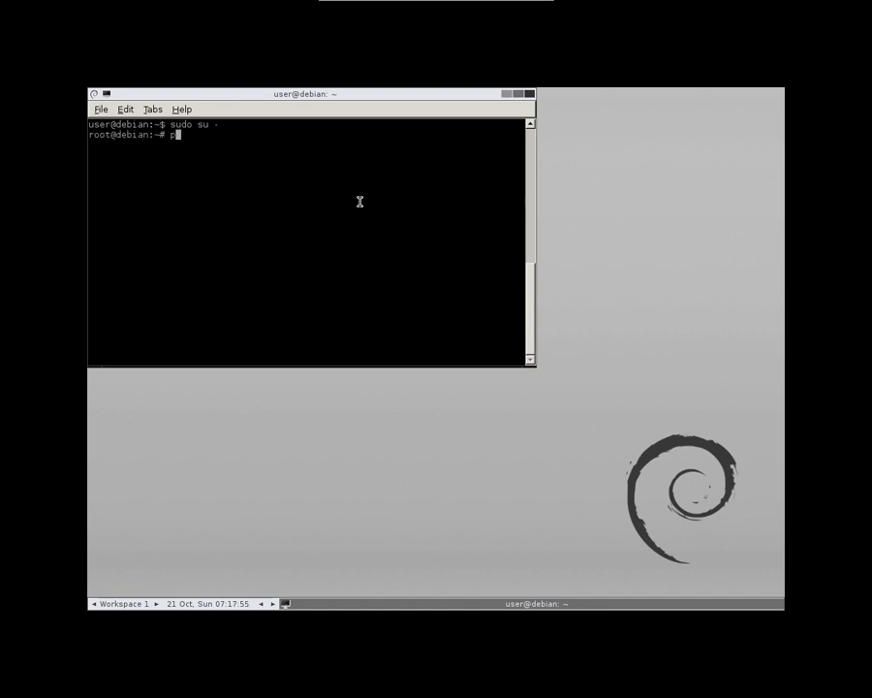
{"action": "key", "text": "Return"}
{"action": "type", "text": "p all"}
{"action": "key", "text": "Return"}
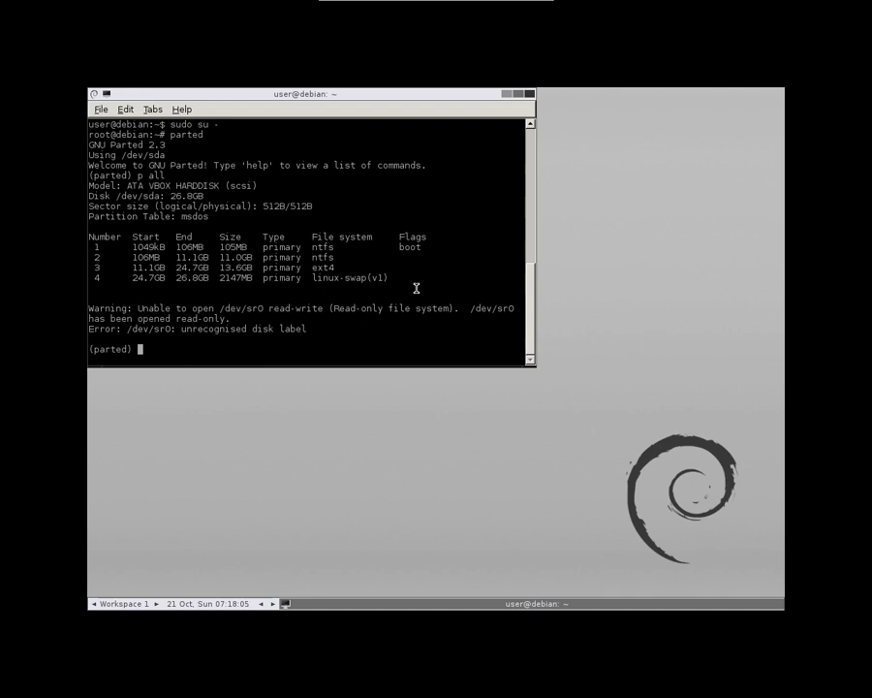
{"action": "type", "text": "quit"}
{"action": "key", "text": "Return"}
{"action": "key", "text": "ctrl+d"}
{"action": "key", "text": "ctrl+d"}
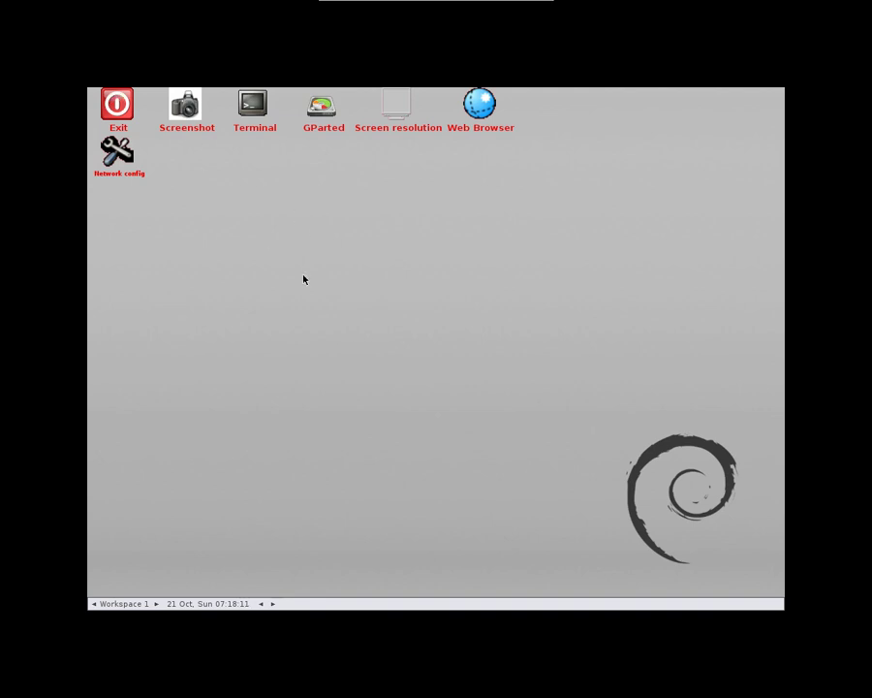
Shut down GParted Live and boot the Debian disc into Graphical install
{"action": "left_click", "coordinate": [350, 359]}
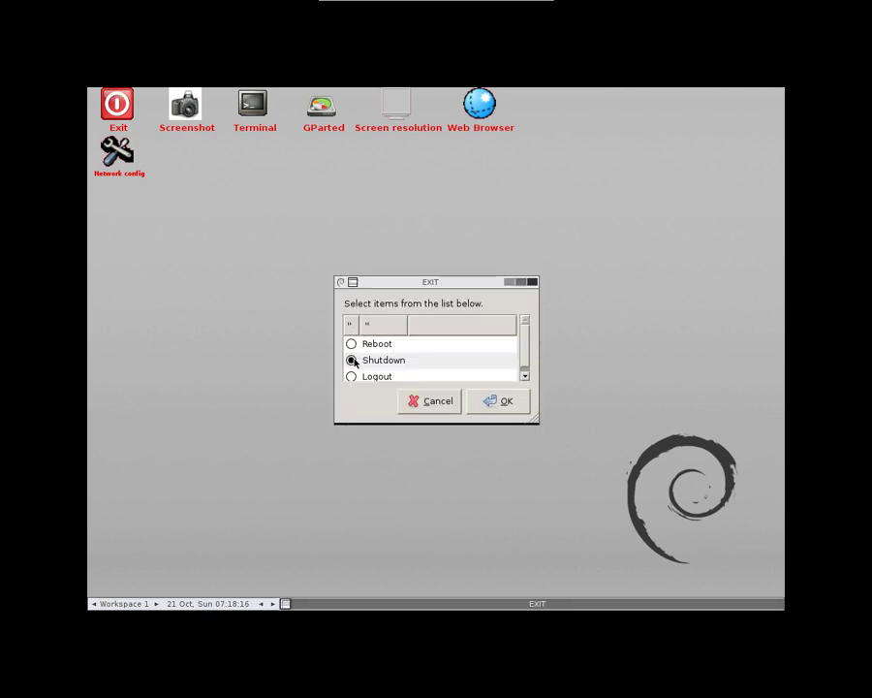
{"action": "left_click", "coordinate": [490, 400]}
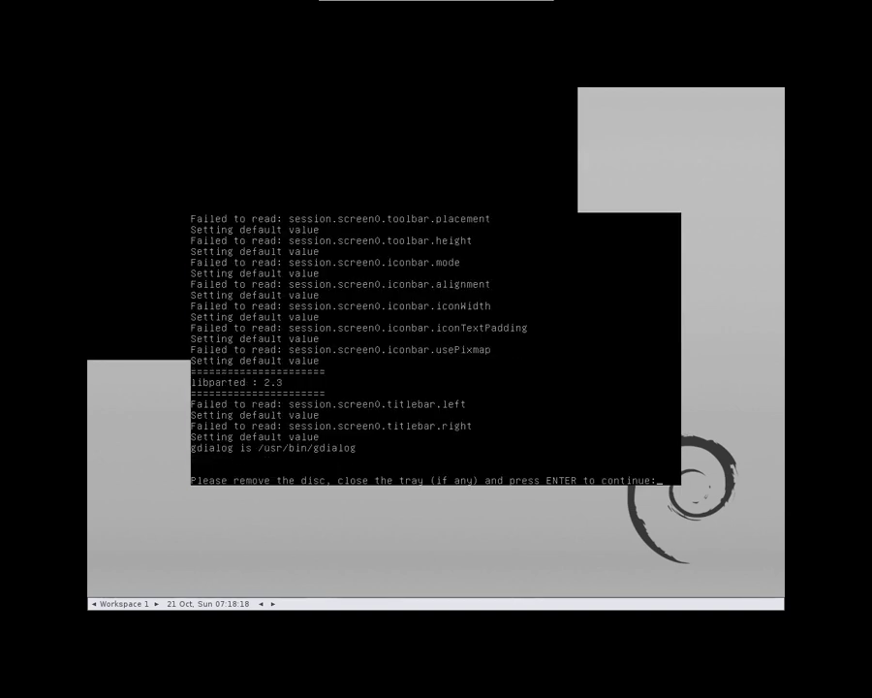
{"action": "key", "text": "Return"}
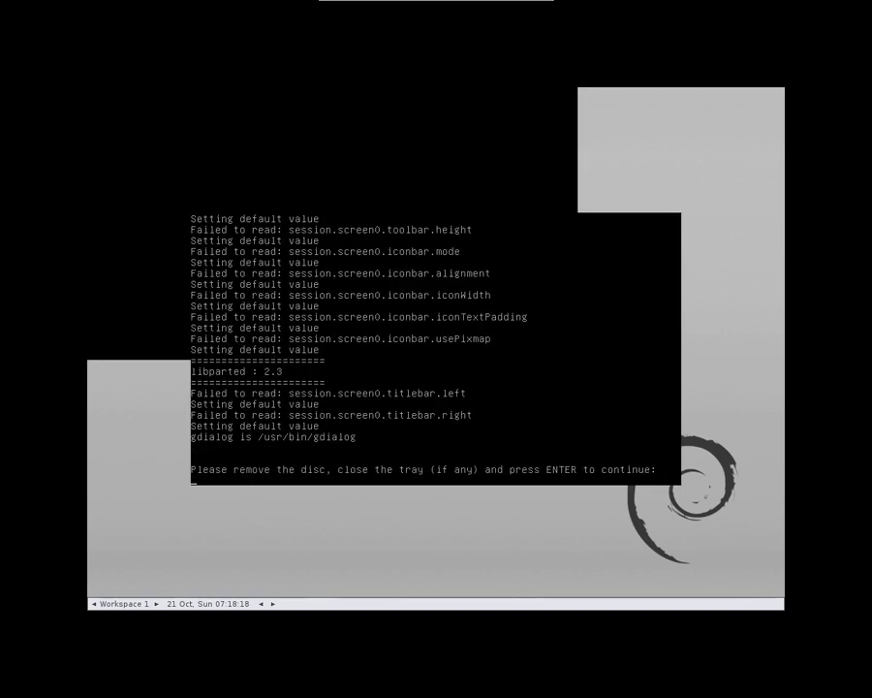
{"action": "key", "text": "F12"}
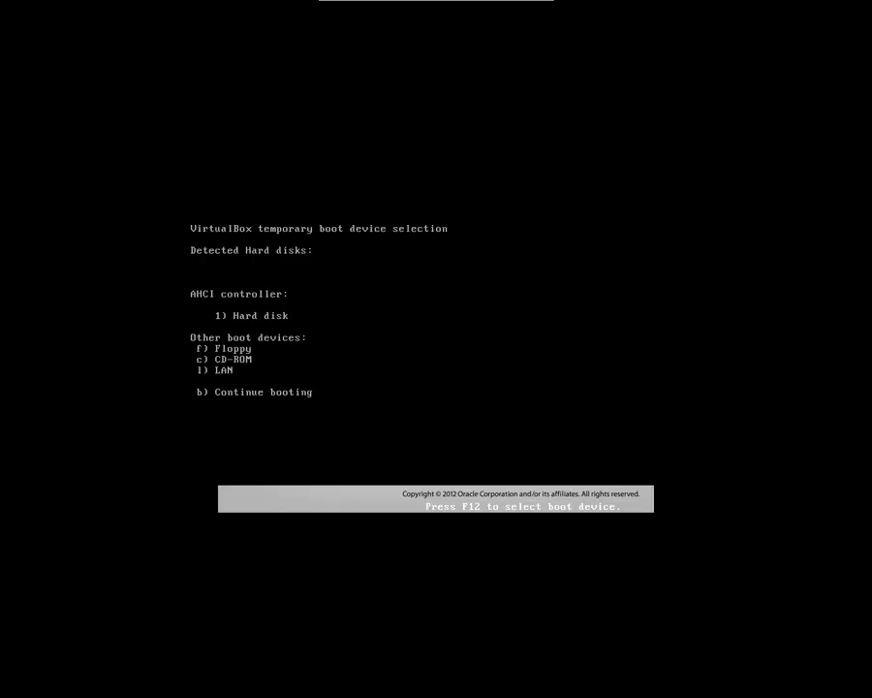
{"action": "key", "text": "1"}
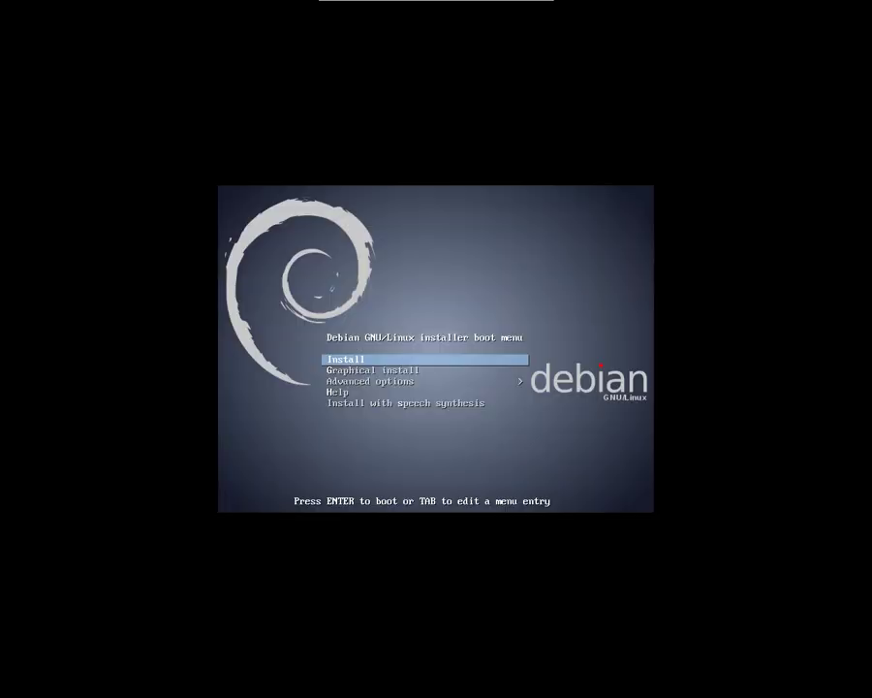
{"action": "key", "text": "Down"}
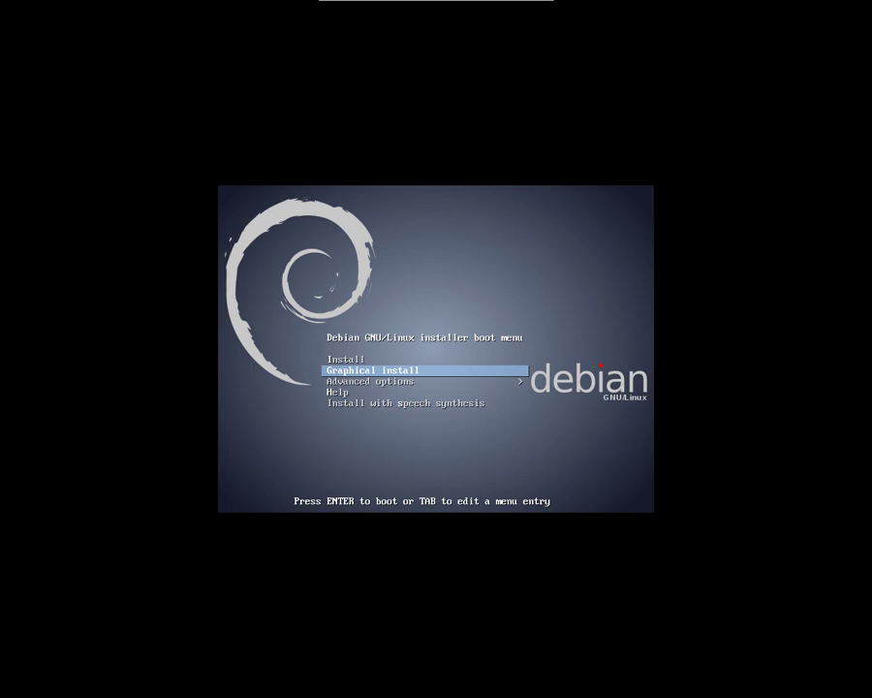
{"action": "key", "text": "Return"}
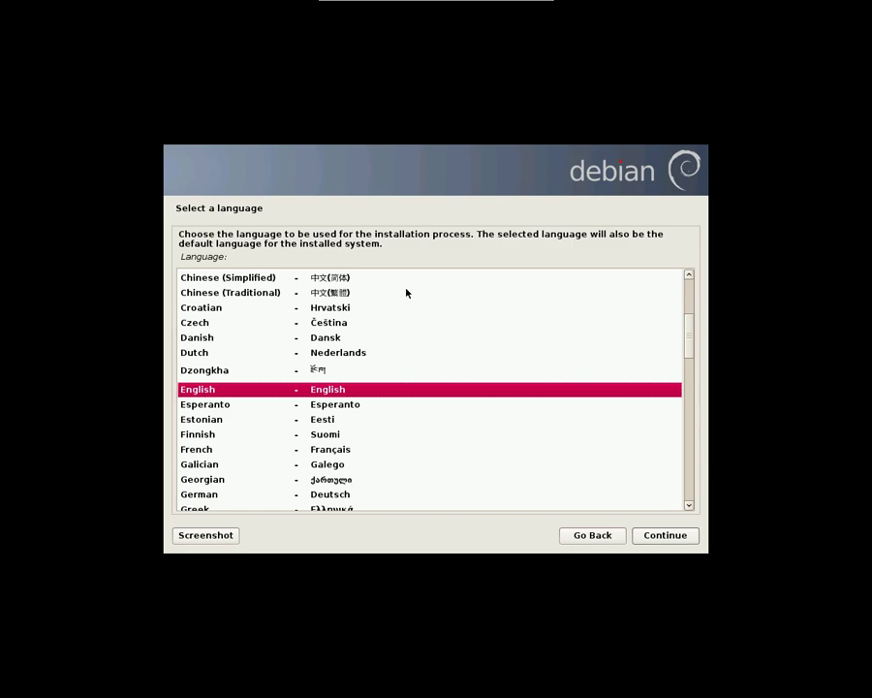
Accept English, United States and the American English keymap
{"action": "left_click", "coordinate": [670, 533]}
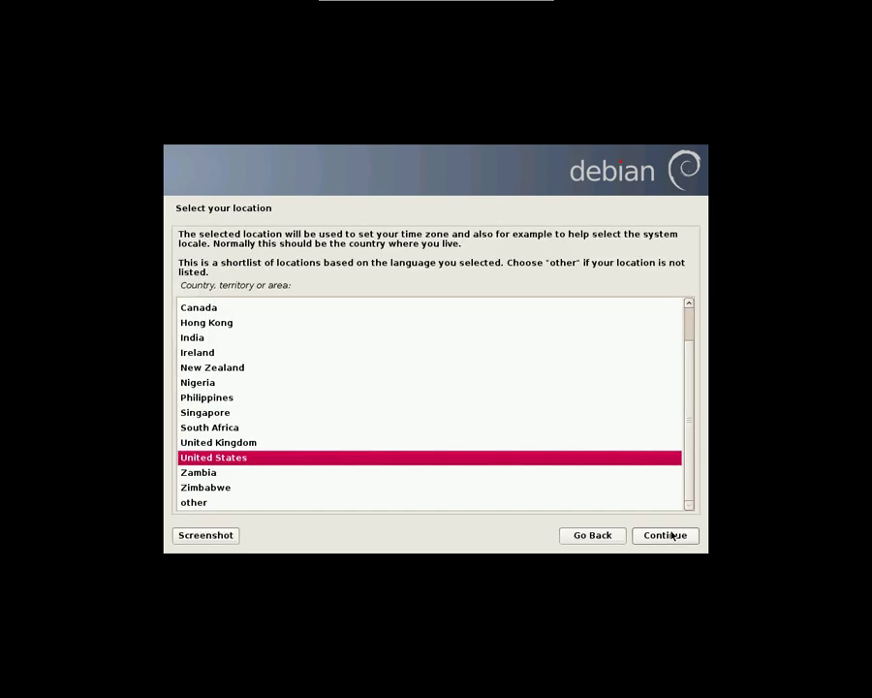
{"action": "left_click", "coordinate": [669, 535]}
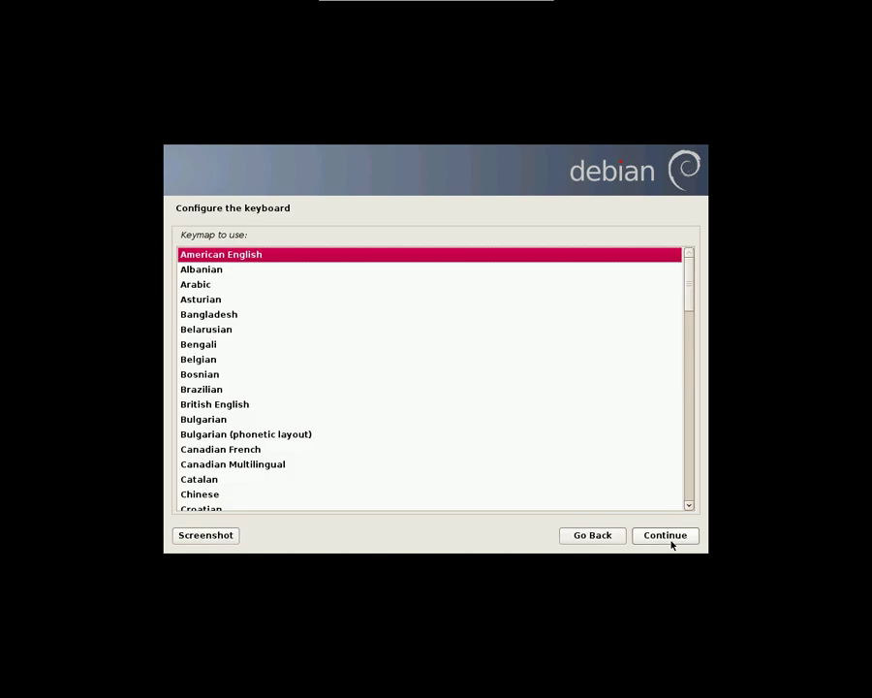
{"action": "left_click", "coordinate": [668, 536]}
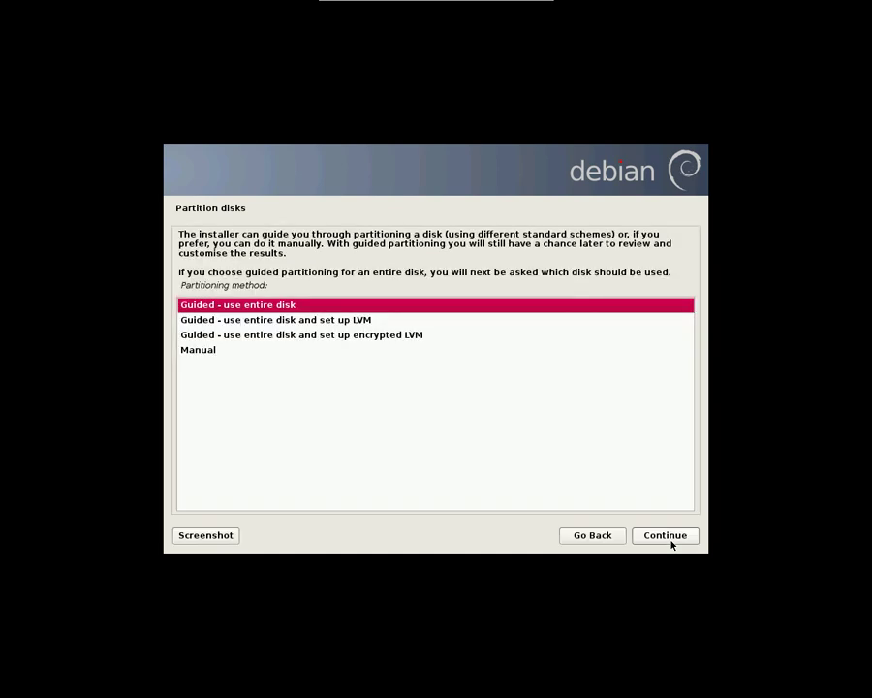
Choose manual partitioning and set partition #3 as Ext4 mounted as the root file system
{"action": "key", "text": "Down"}
{"action": "left_click", "coordinate": [670, 539]}
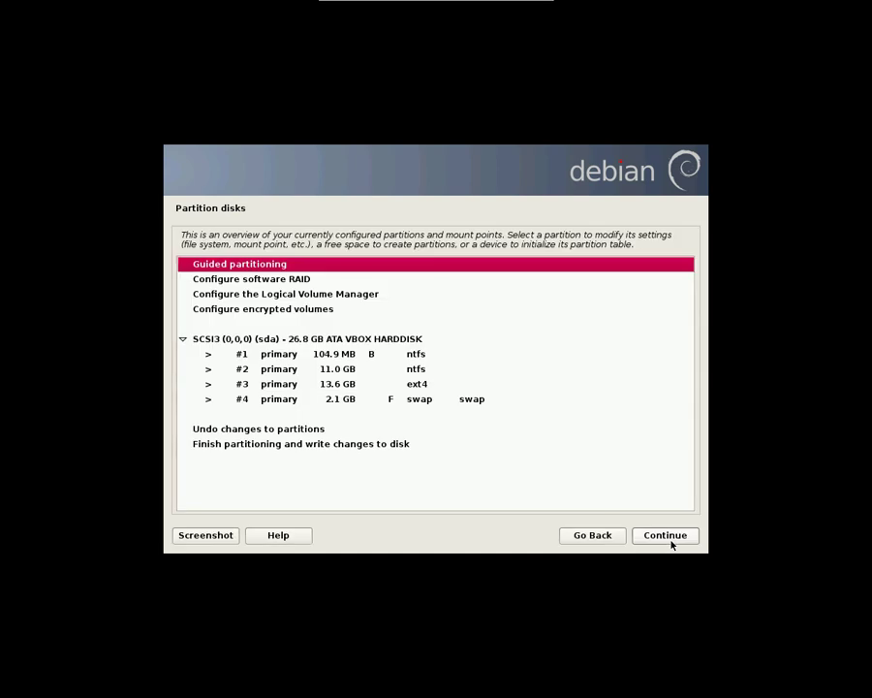
{"action": "key", "text": "Down"}
{"action": "key", "text": "Down"}
{"action": "key", "text": "Down"}
{"action": "key", "text": "Down"}
{"action": "key", "text": "Down"}
{"action": "key", "text": "Down"}
{"action": "key", "text": "Down"}
{"action": "key", "text": "Return"}
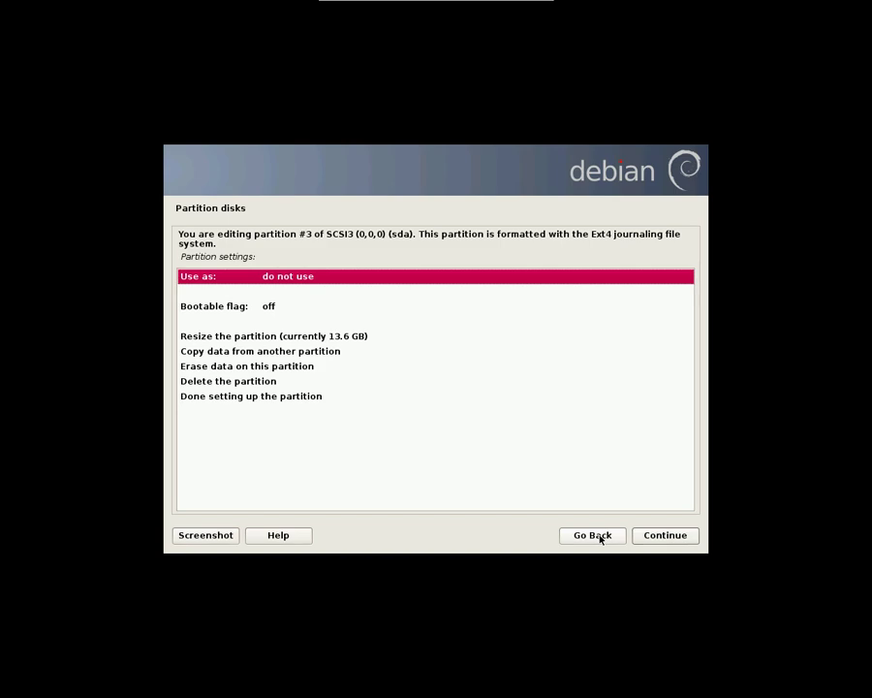
{"action": "key", "text": "Return"}
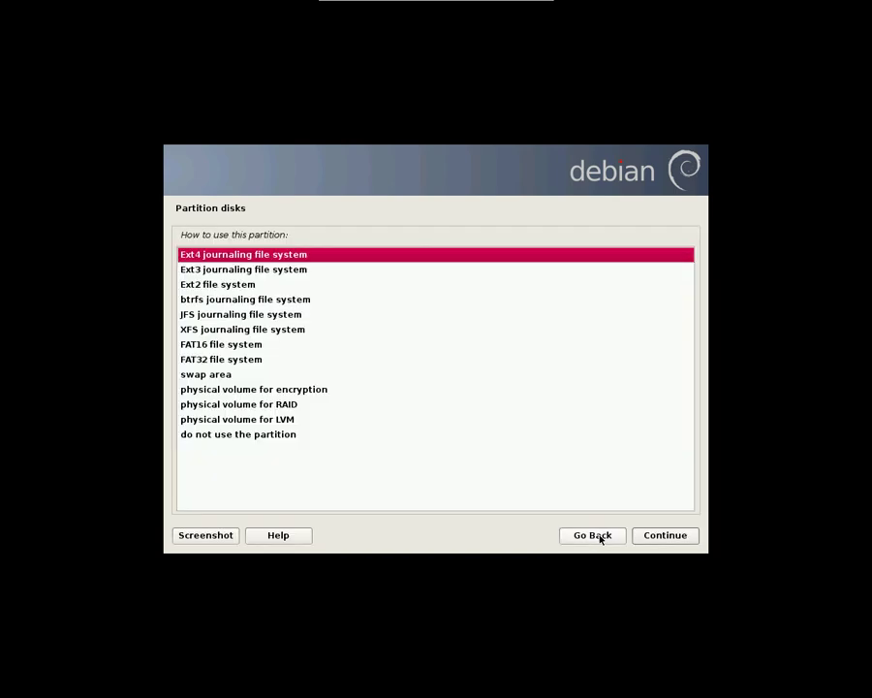
{"action": "key", "text": "Return"}
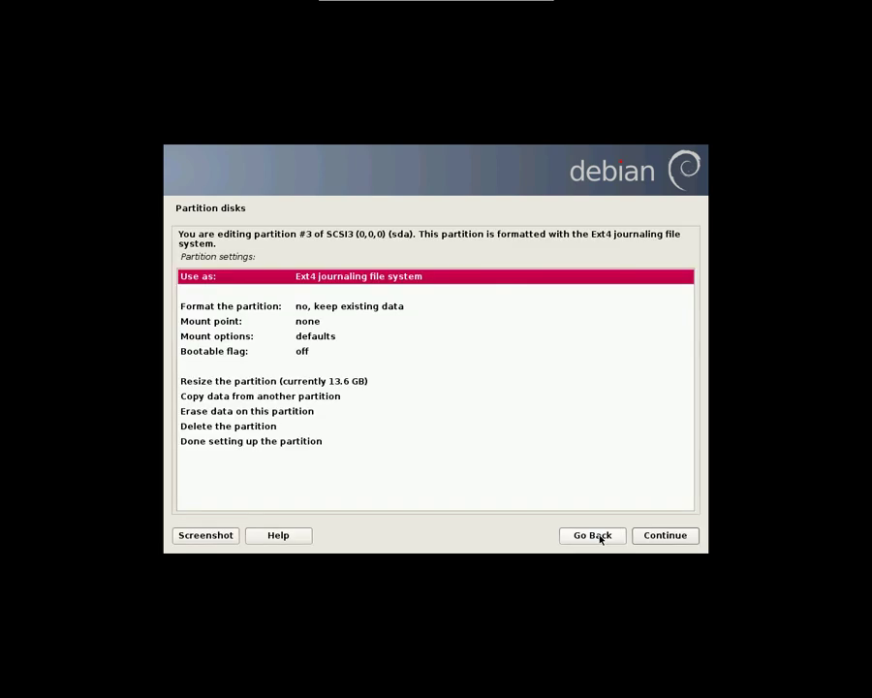
{"action": "key", "text": "Down"}
{"action": "key", "text": "Down"}
{"action": "key", "text": "Down"}
{"action": "key", "text": "Down"}
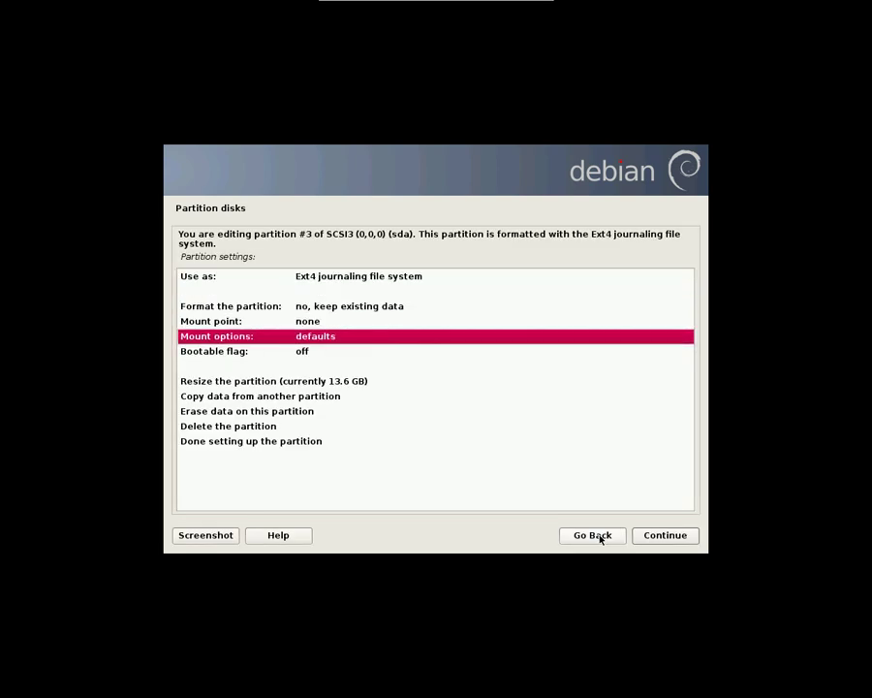
{"action": "key", "text": "Down"}
{"action": "key", "text": "Down"}
{"action": "key", "text": "Down"}
{"action": "key", "text": "Down"}
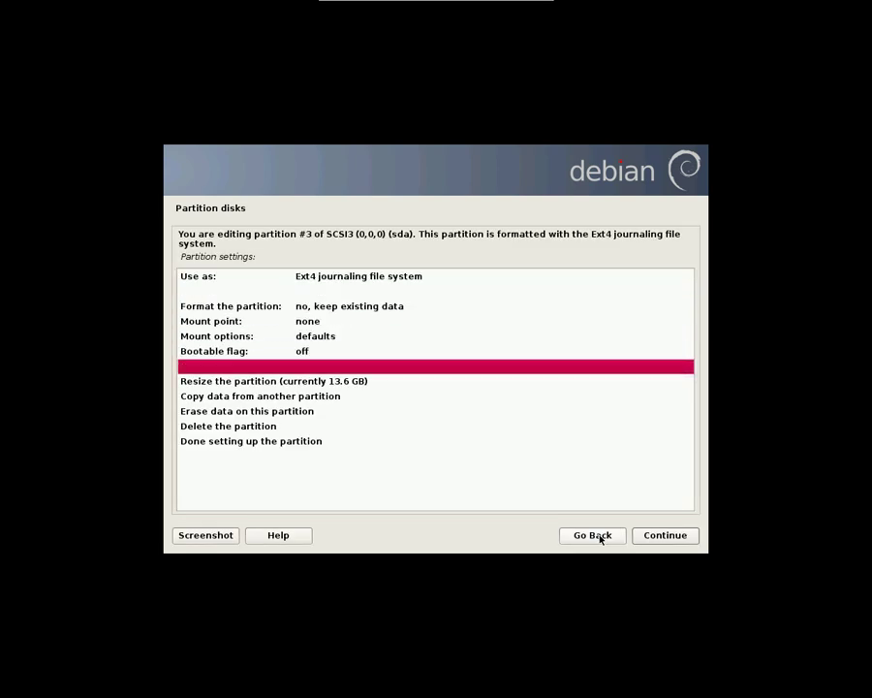
{"action": "key", "text": "Up"}
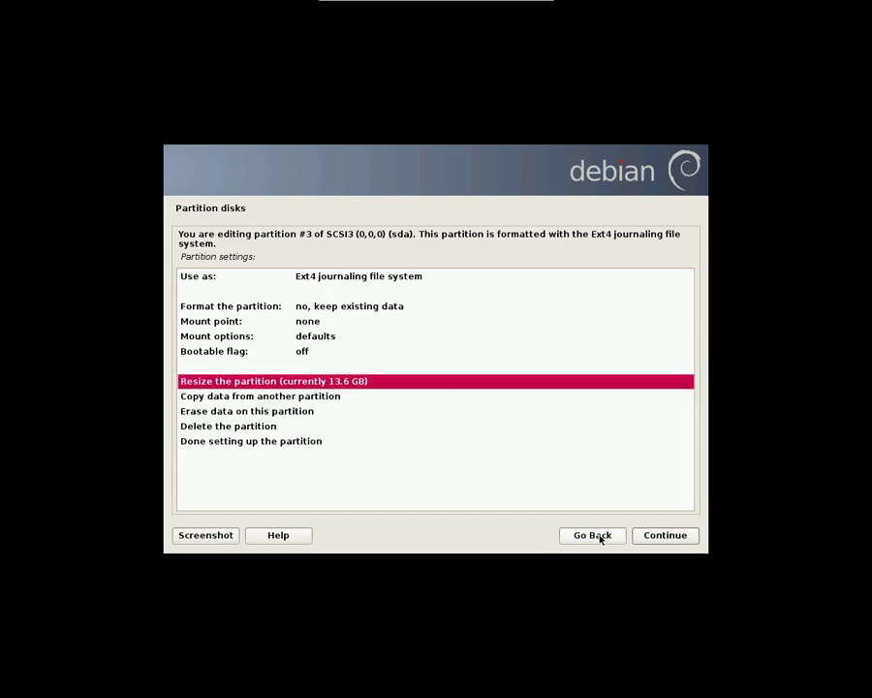
{"action": "key", "text": "Up"}
{"action": "key", "text": "Up"}
{"action": "key", "text": "Up"}
{"action": "key", "text": "Up"}
{"action": "key", "text": "Return"}
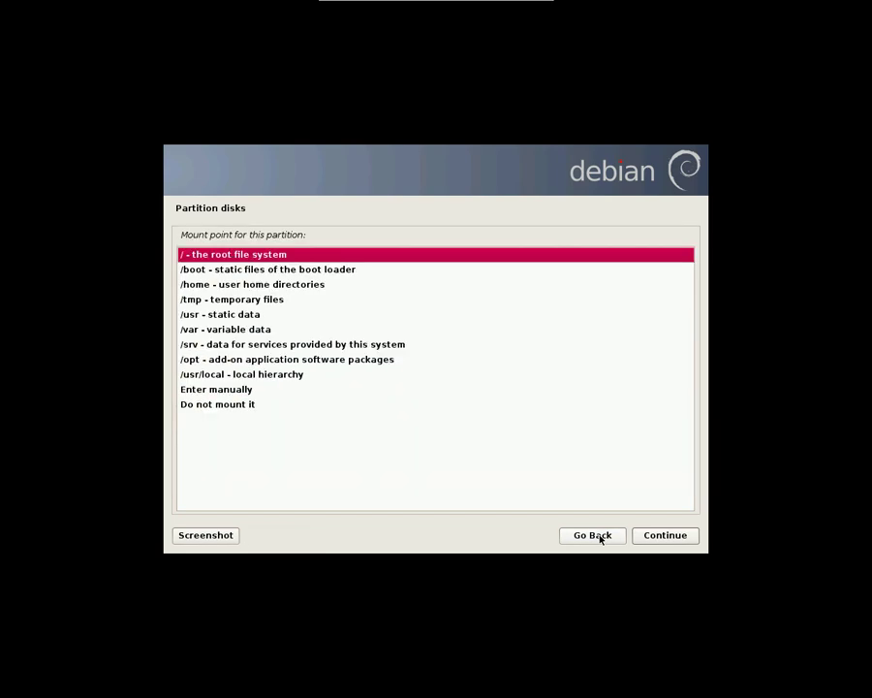
{"action": "key", "text": "Return"}
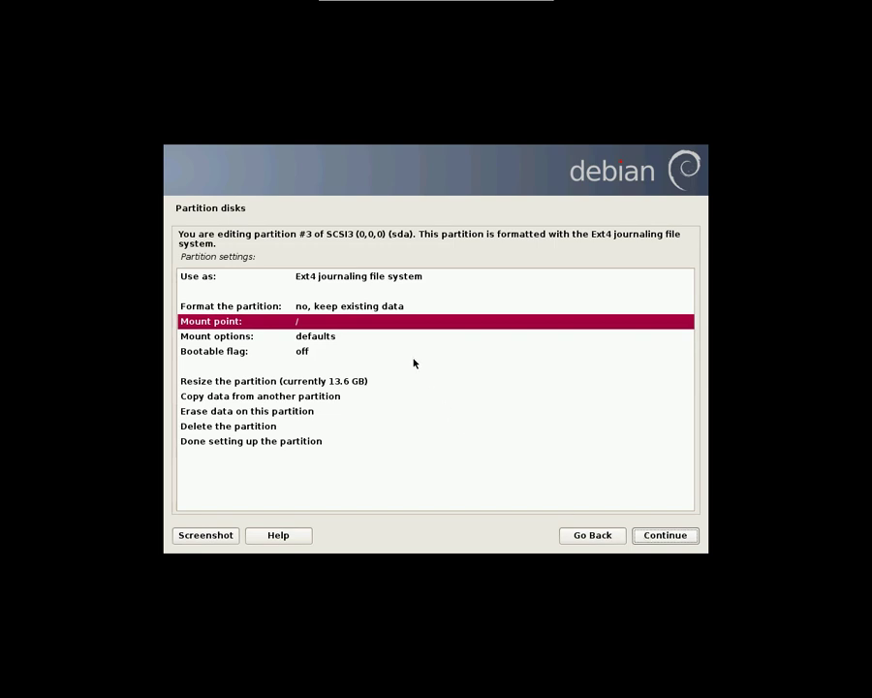
Finish the root partition setup and select finishing partitioning and writing changes to disk
{"action": "key", "text": "Down"}
{"action": "key", "text": "Down"}
{"action": "key", "text": "Down"}
{"action": "key", "text": "Down"}
{"action": "key", "text": "Down"}
{"action": "key", "text": "Down"}
{"action": "key", "text": "Down"}
{"action": "key", "text": "Down"}
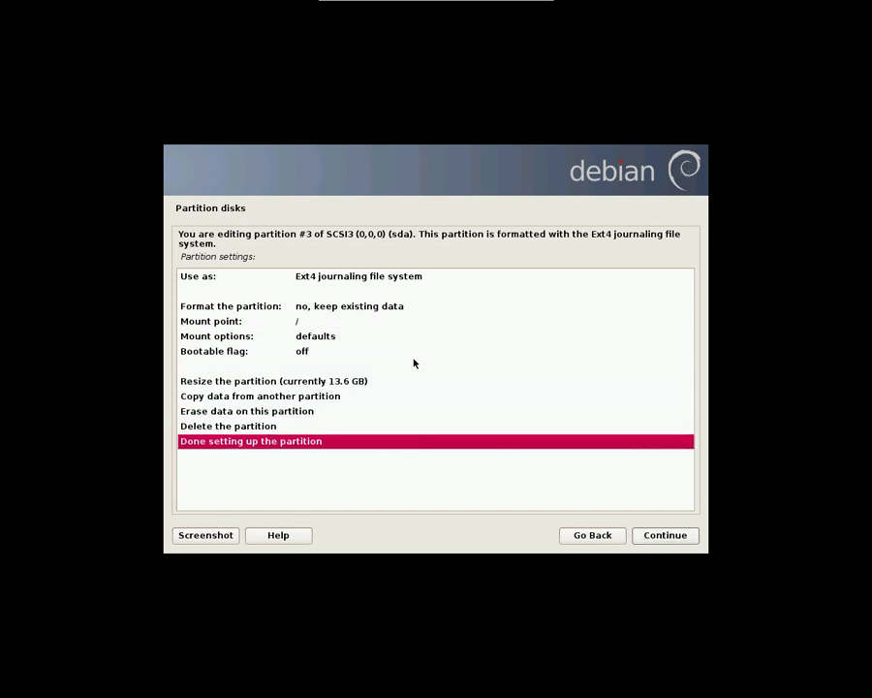
{"action": "key", "text": "Return"}
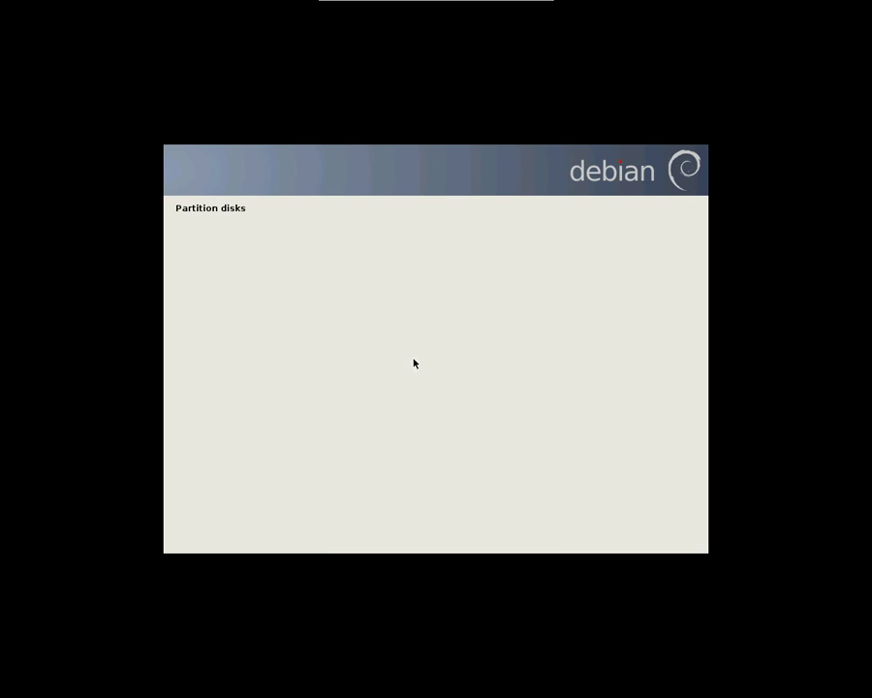
{"action": "key", "text": "Down"}
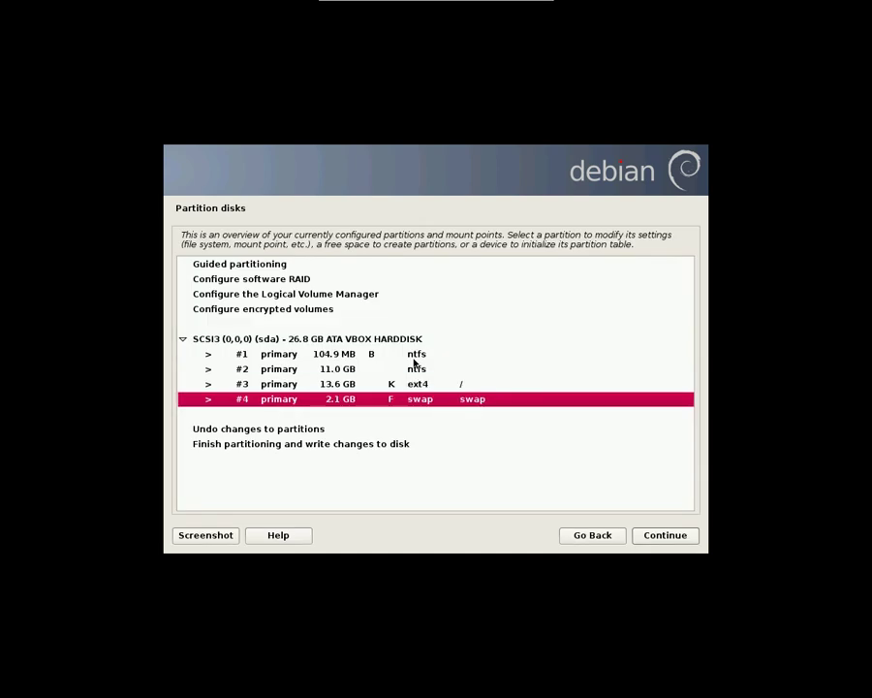
{"action": "key", "text": "Down"}
{"action": "key", "text": "Down"}
{"action": "key", "text": "Return"}
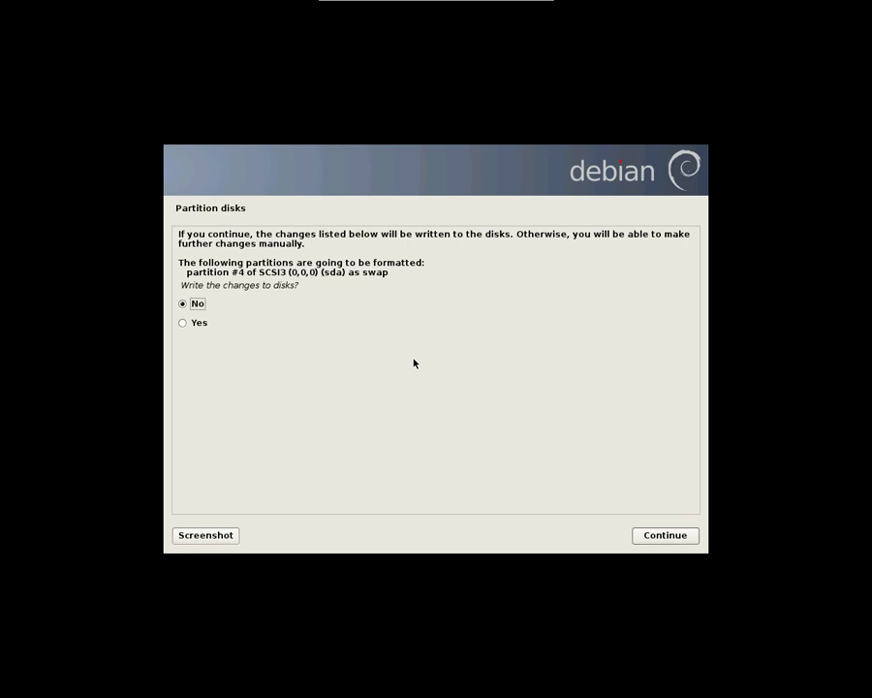
Confirm writing the partition changes to disk and decline scanning another DVD
{"action": "key", "text": "Down"}
{"action": "key", "text": "Return"}
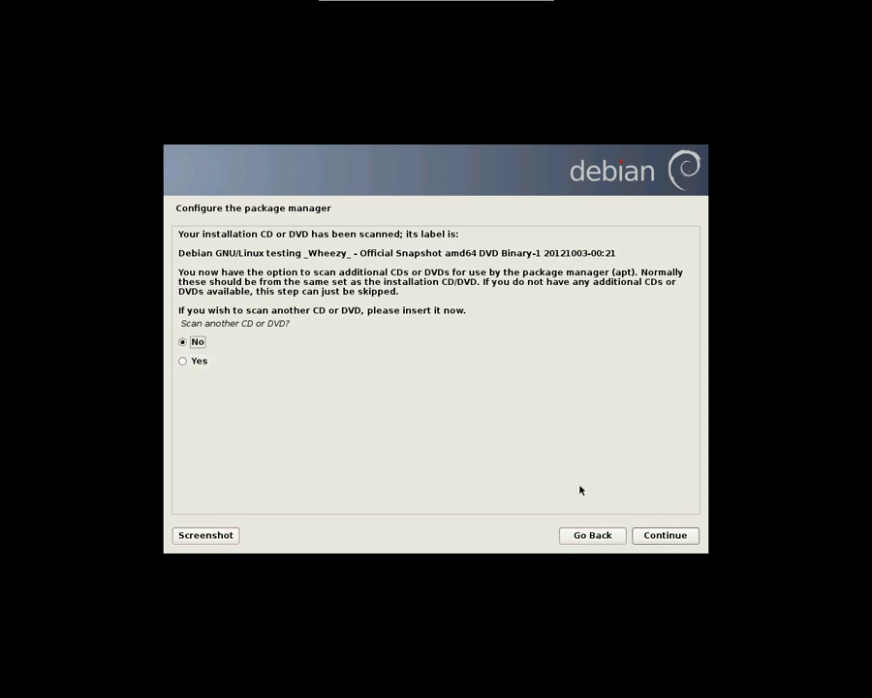
{"action": "left_click", "coordinate": [644, 533]}
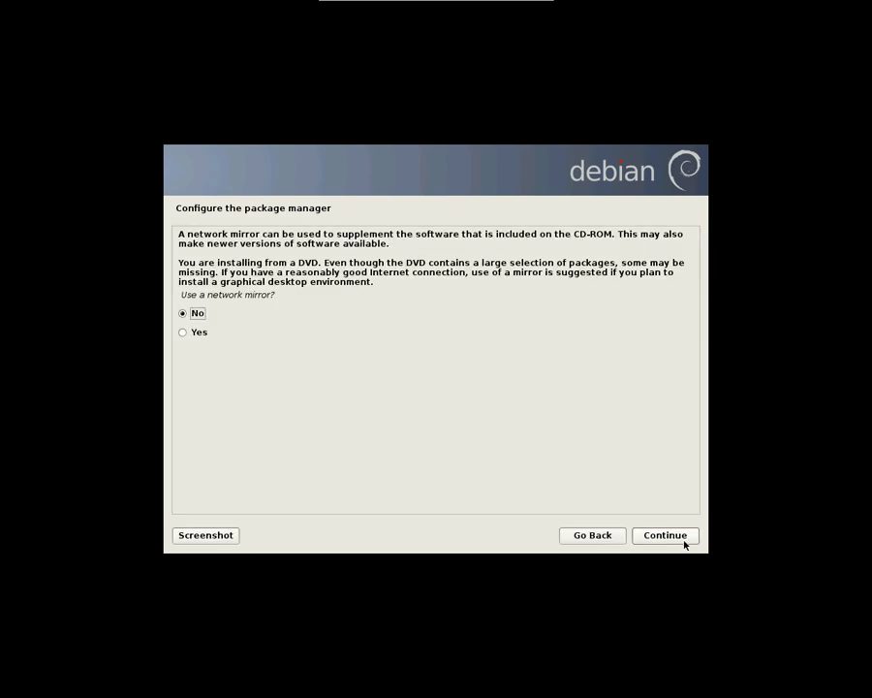
Skip the network mirror and install software without the Debian desktop environment
{"action": "left_click", "coordinate": [668, 532]}
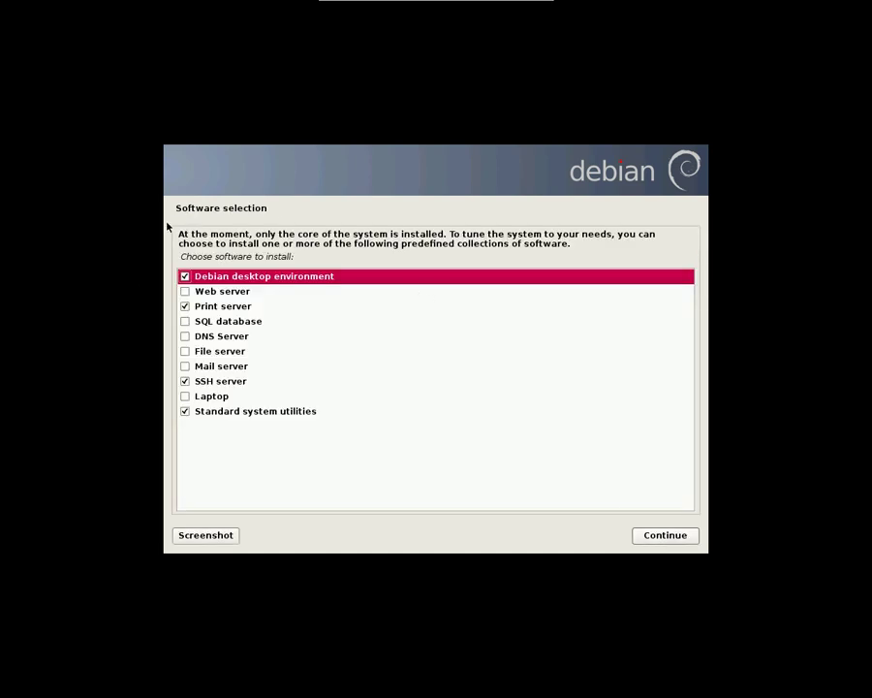
{"action": "left_click", "coordinate": [186, 277]}
{"action": "left_click", "coordinate": [665, 535]}
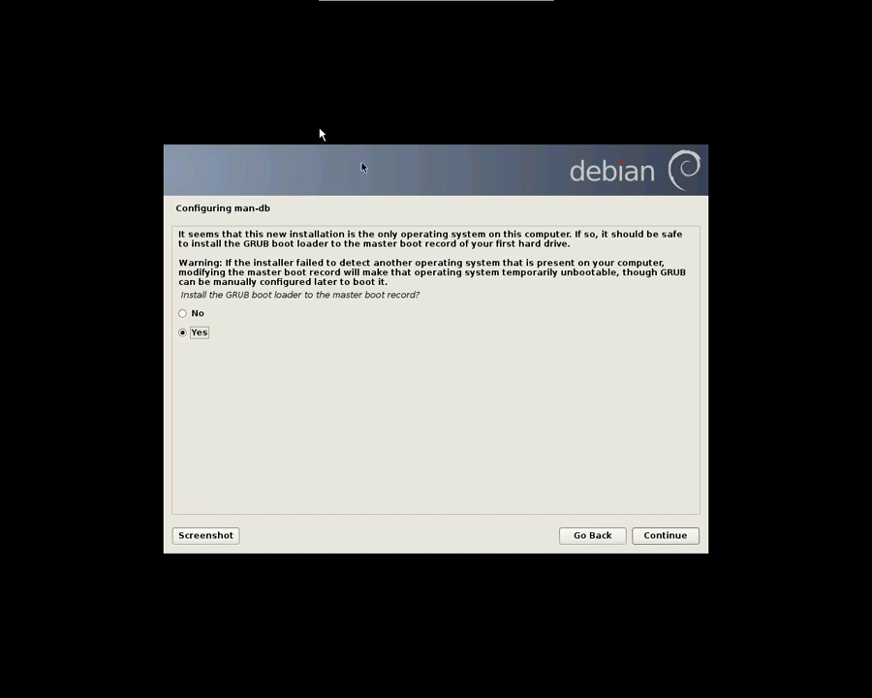
Install GRUB to the master boot record and finish the installation to reboot
{"action": "left_click", "coordinate": [666, 534]}
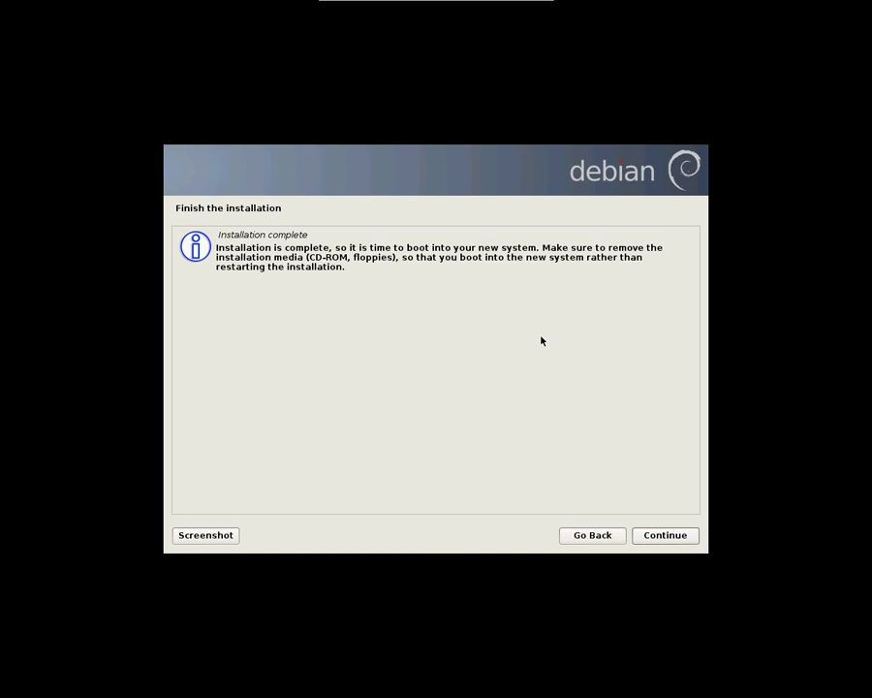
{"action": "left_click", "coordinate": [665, 540]}
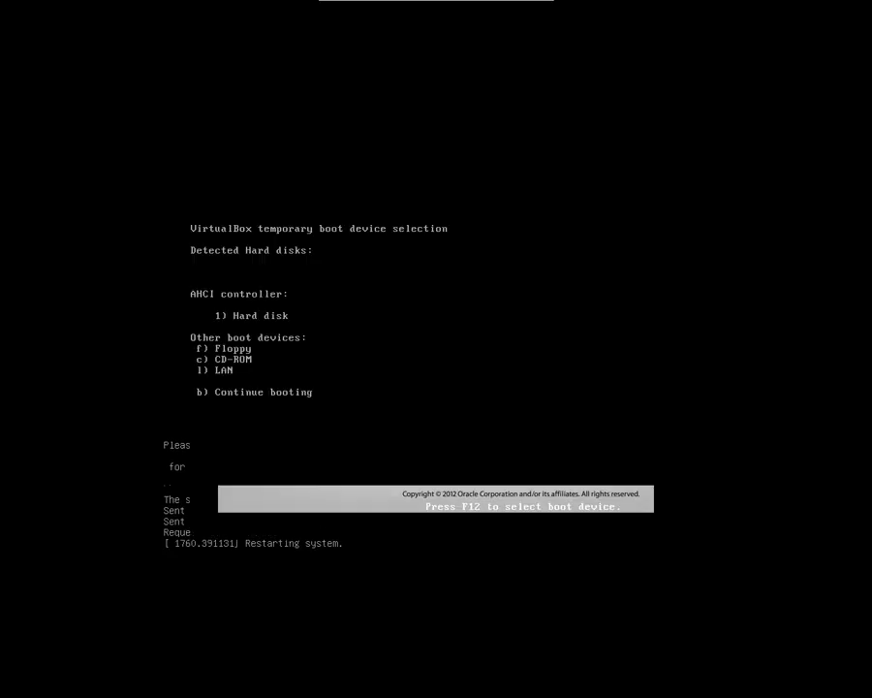
Boot from the hard disk and select Windows 7 (loader) in the GRUB menu
{"action": "key", "text": "1"}
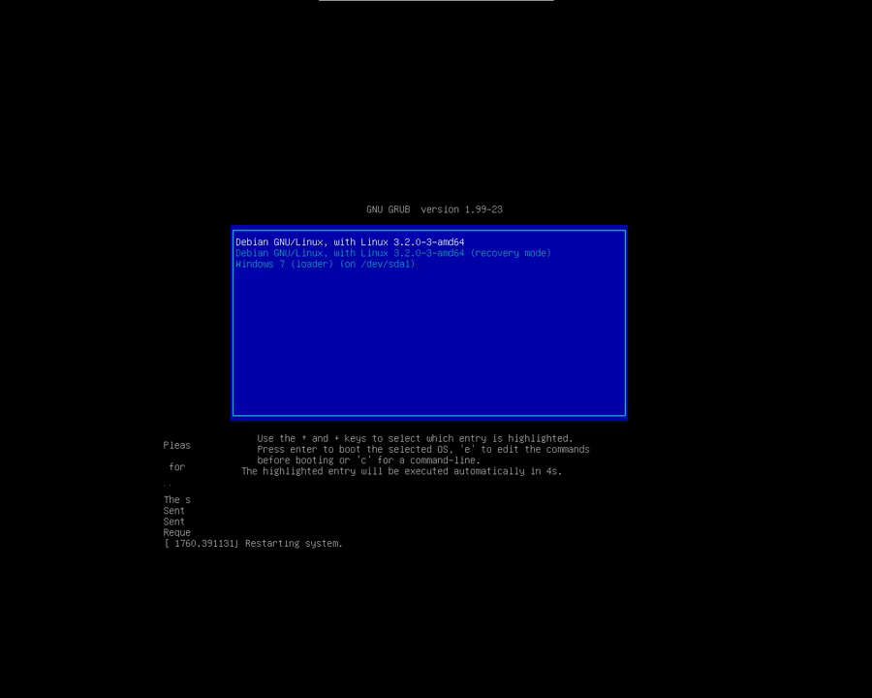
{"action": "key", "text": "Up"}
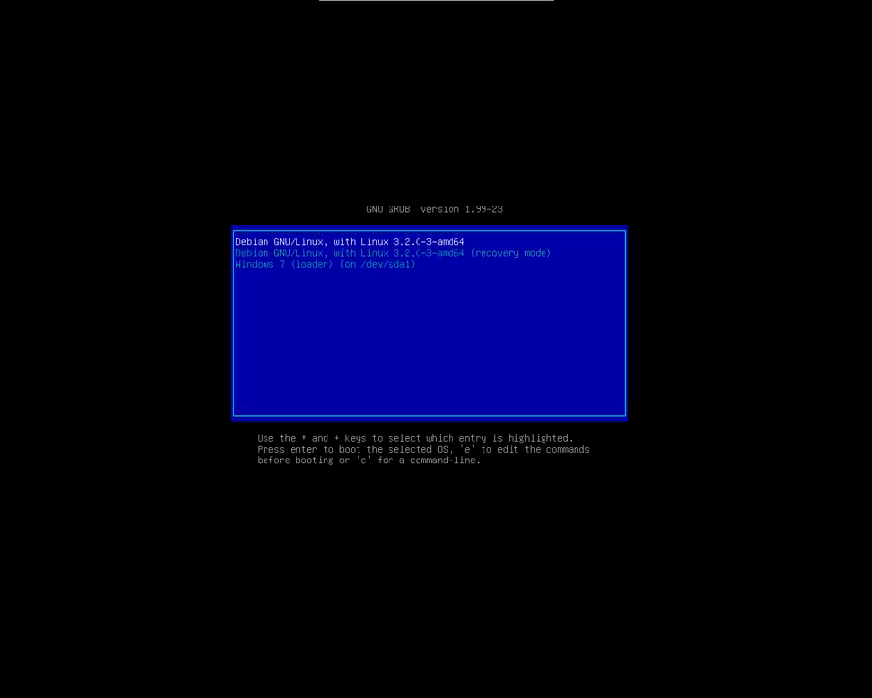
{"action": "key", "text": "Down"}
{"action": "key", "text": "Down"}
{"action": "key", "text": "Return"}
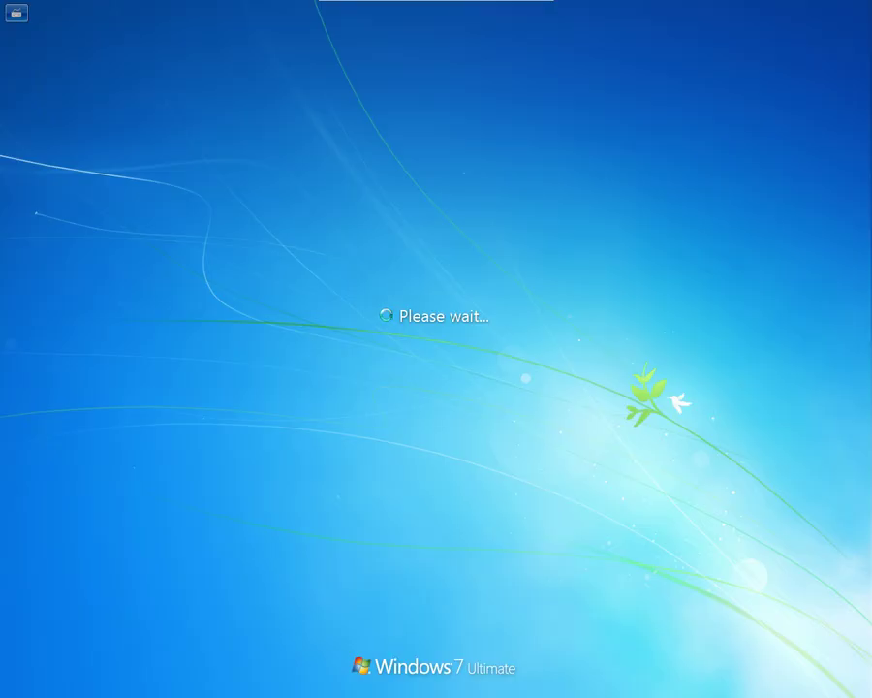
Log in to Windows 7 with the account password and open Computer Management from Computer
{"action": "type", "text": "********"}
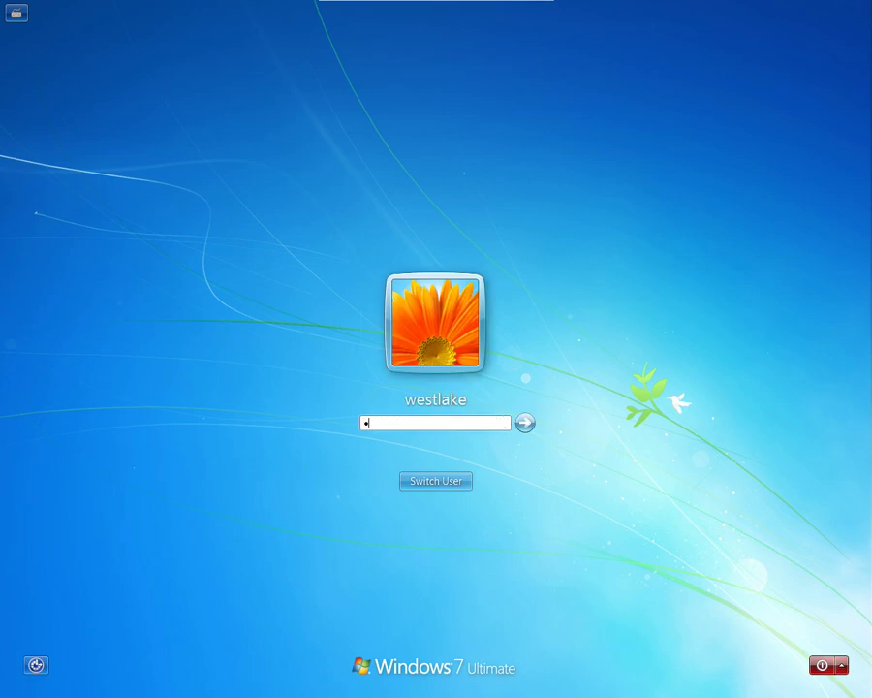
{"action": "key", "text": "Return"}
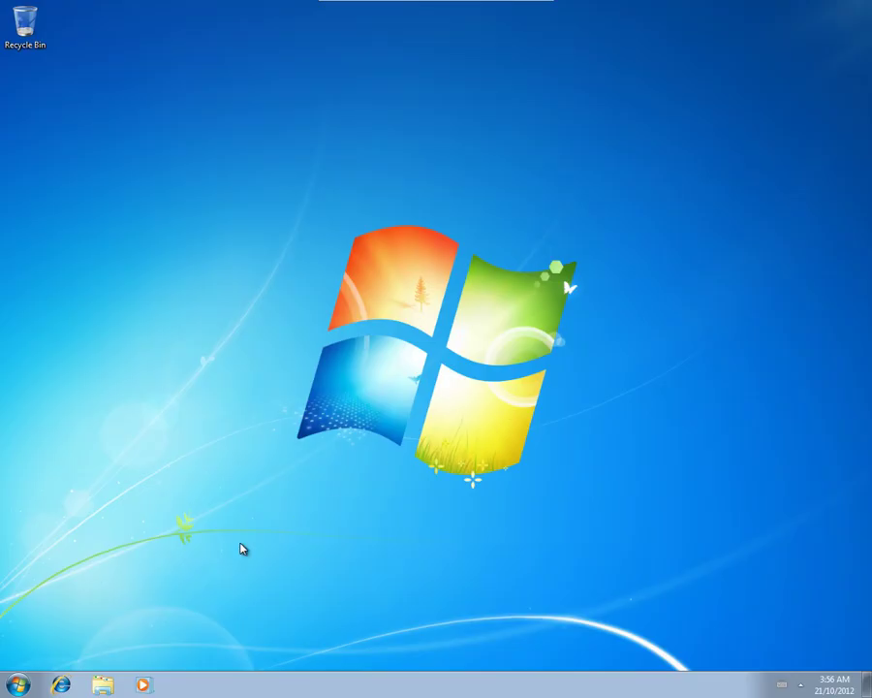
{"action": "left_click", "coordinate": [18, 684]}
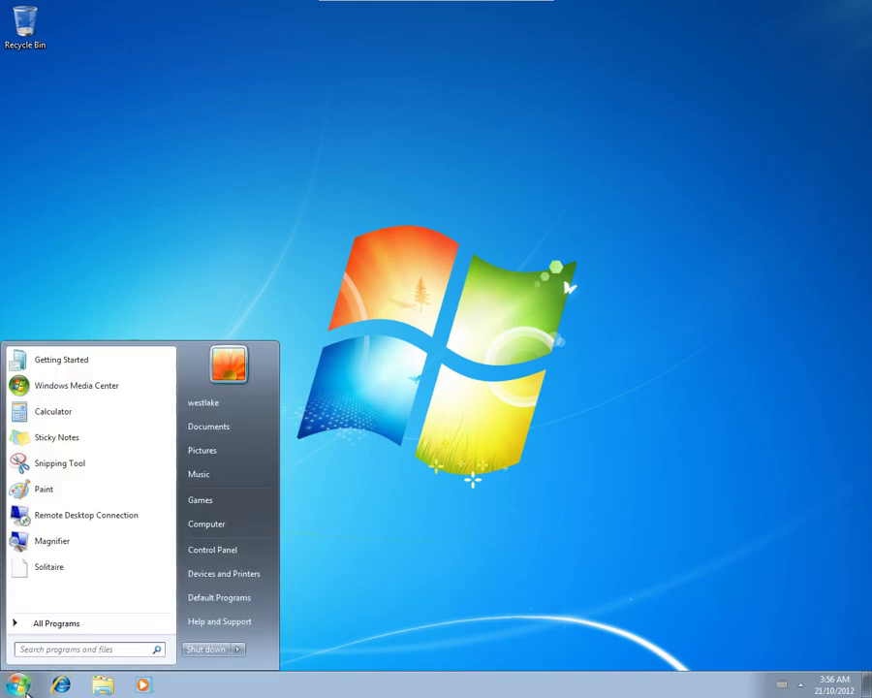
{"action": "right_click", "coordinate": [202, 529]}
{"action": "left_click", "coordinate": [215, 555]}
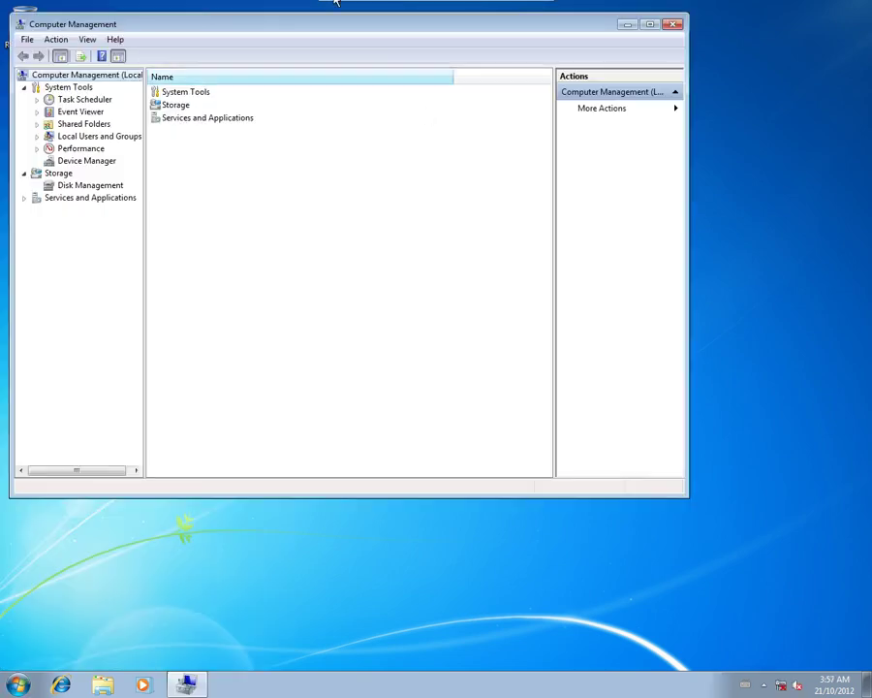
Review the disk's partitions in Disk Management, then exit Computer Management
{"action": "left_click", "coordinate": [54, 184]}
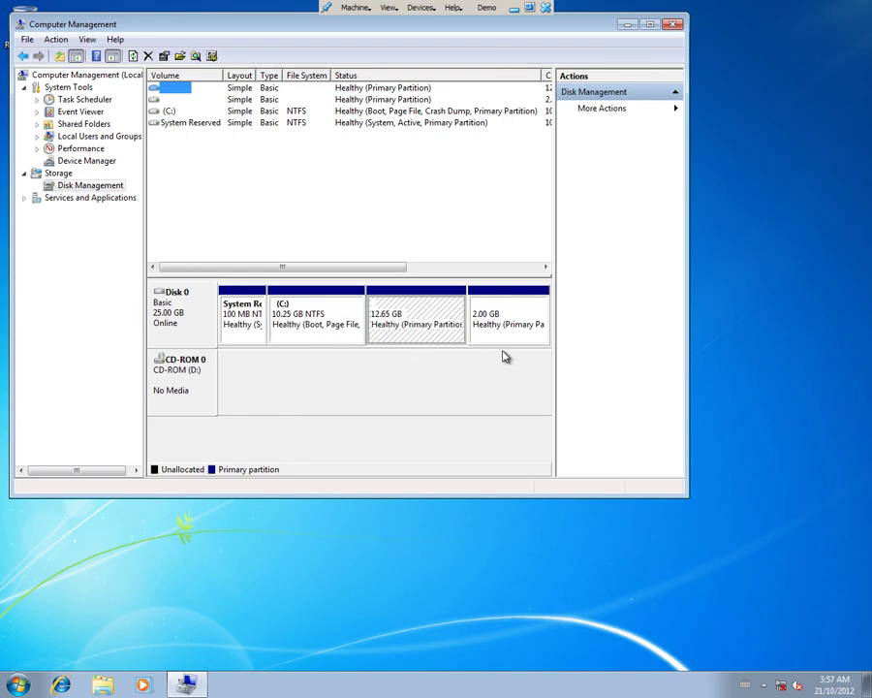
{"action": "left_click", "coordinate": [26, 39]}
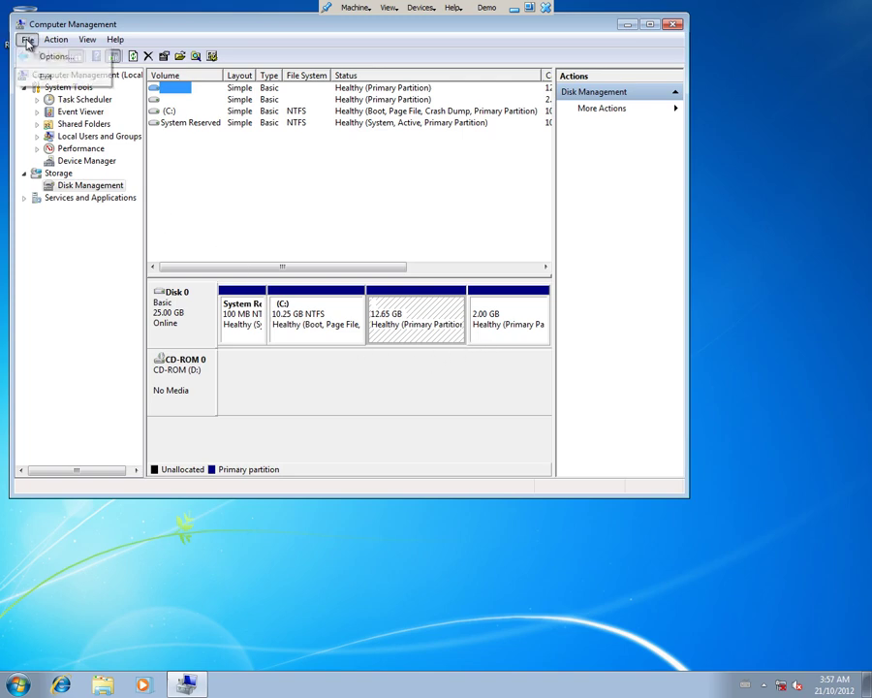
{"action": "left_click", "coordinate": [44, 75]}
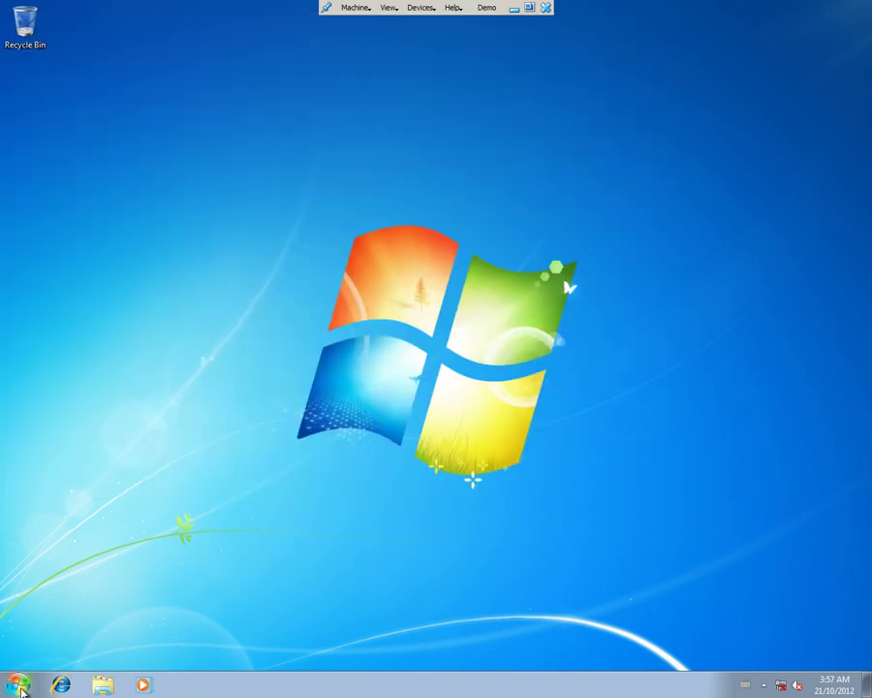
Restart Windows 7 and boot from the hard disk to reach the GRUB menu
{"action": "left_click", "coordinate": [20, 686]}
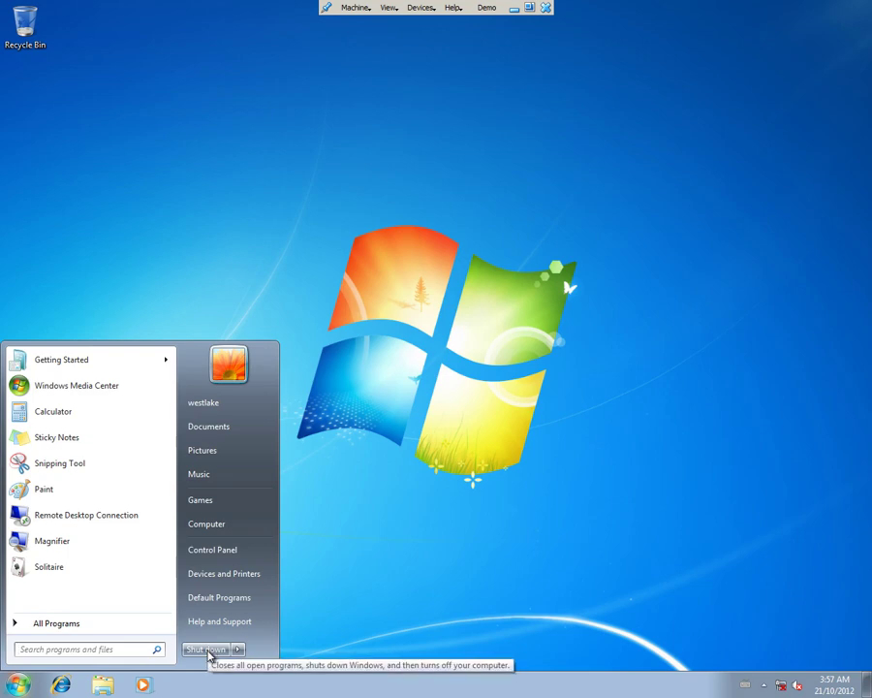
{"action": "mouse_move", "coordinate": [237, 652]}
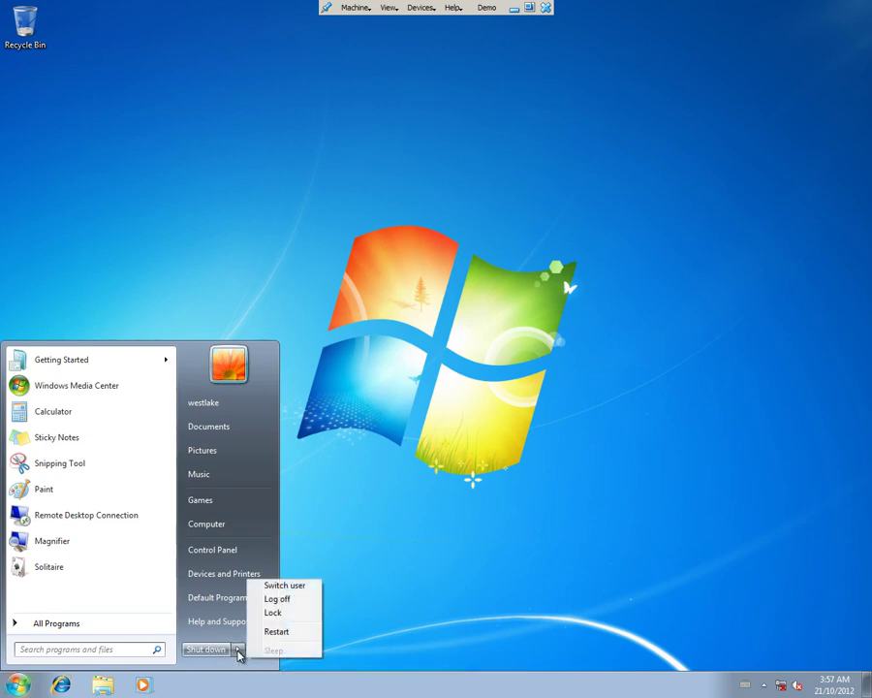
{"action": "left_click", "coordinate": [264, 632]}
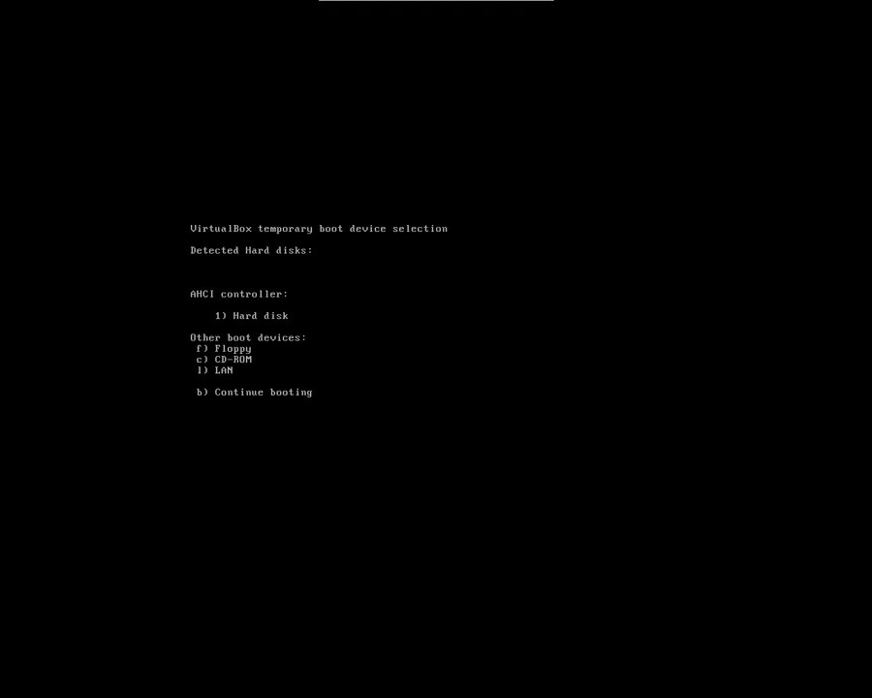
{"action": "key", "text": "1"}
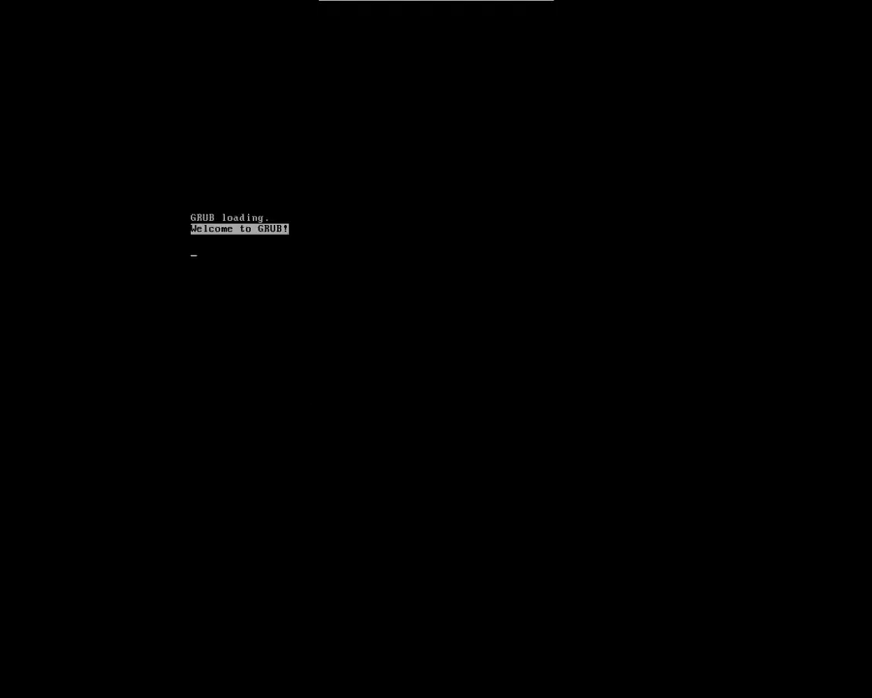